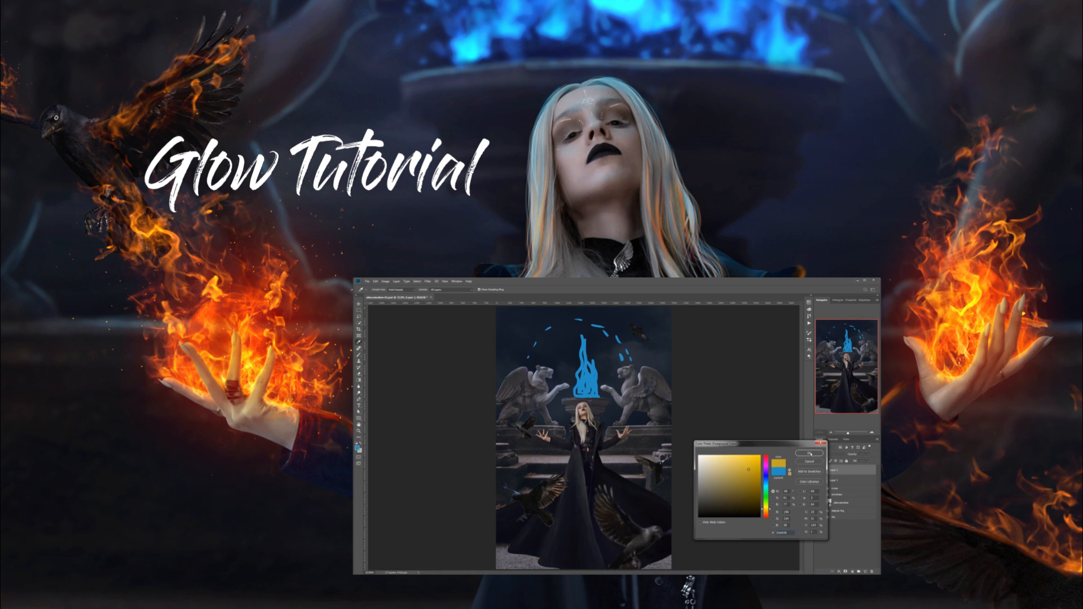
left_click(808, 454)
key("b")
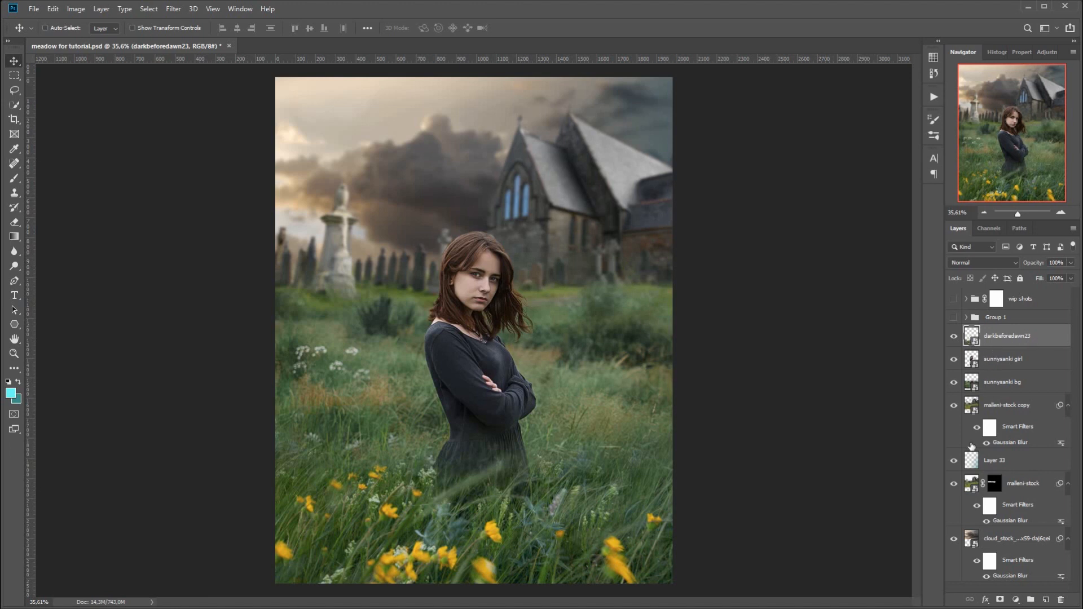
- Hide and reshow the darkbeforedawn23, sunnysanki girl and sunnysanki bg layers one by one to examine what each adds to the composite
left_click(1025, 540)
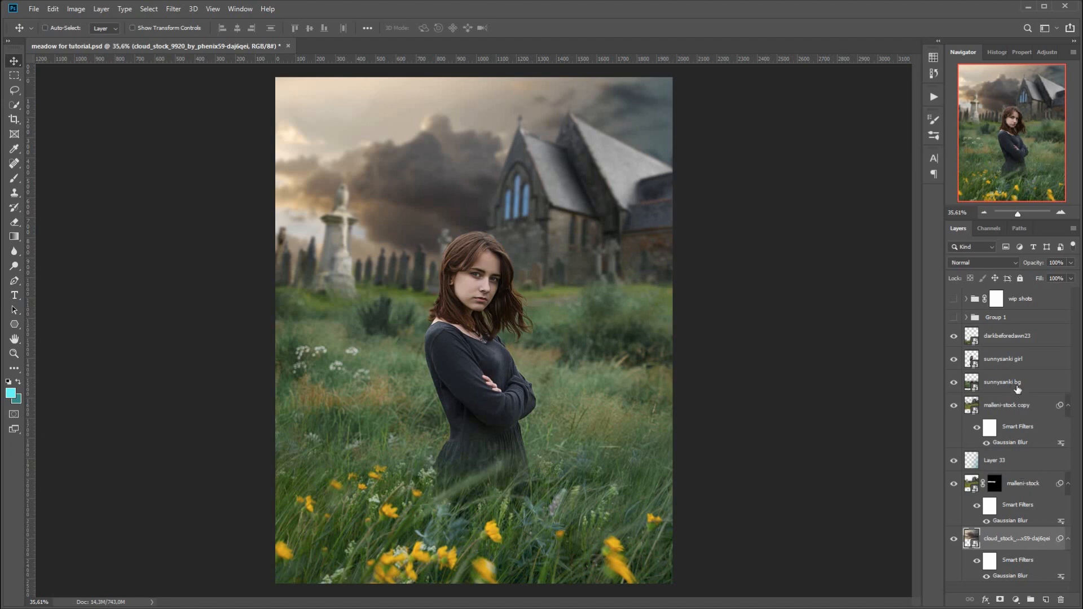
left_click(1014, 336)
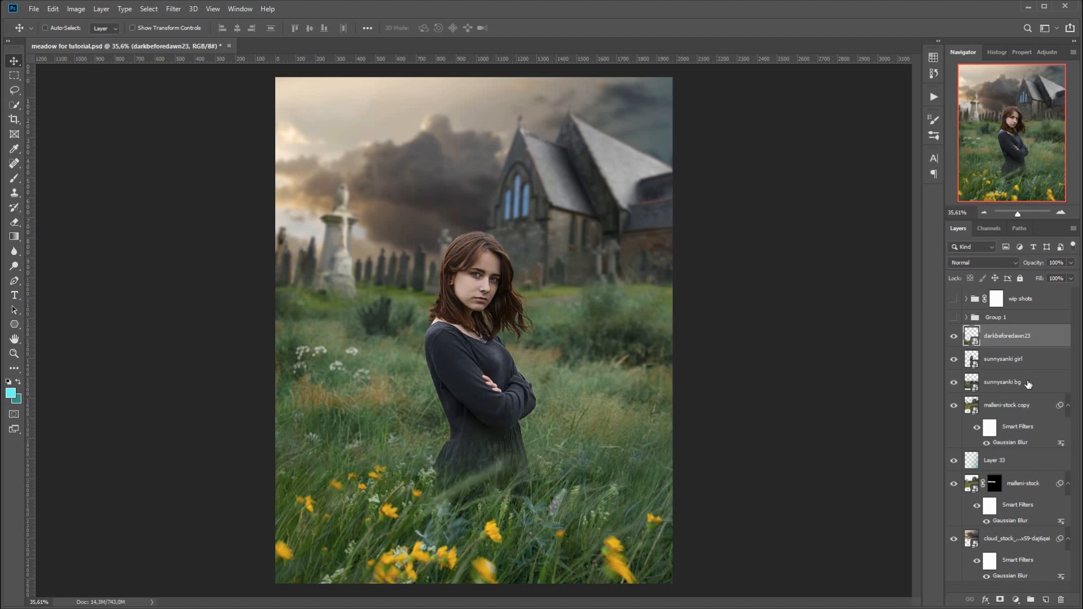
left_click(954, 337)
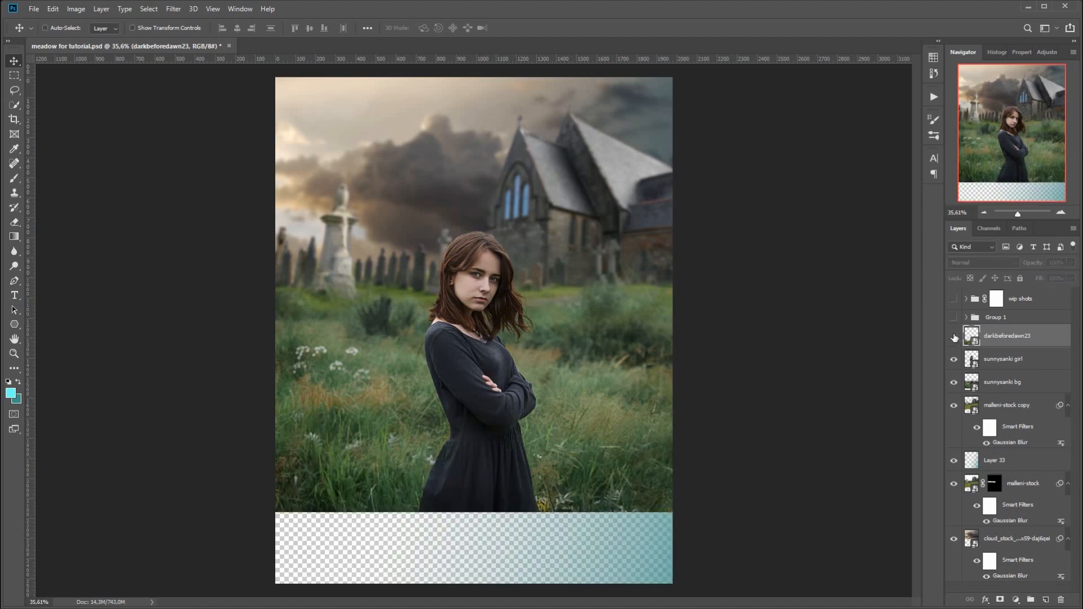
left_click(953, 337)
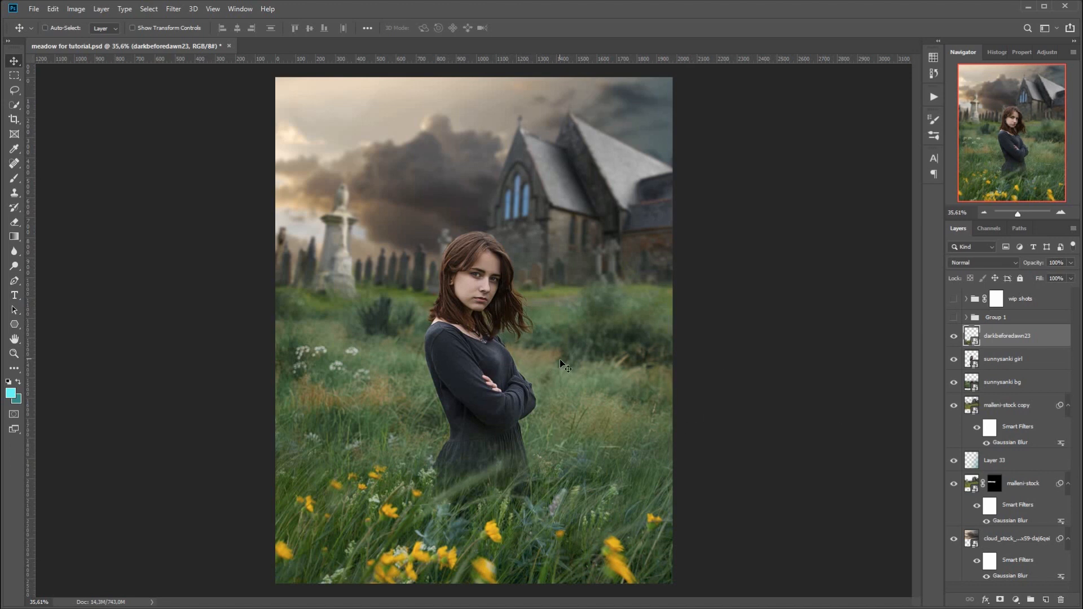
left_click(953, 359)
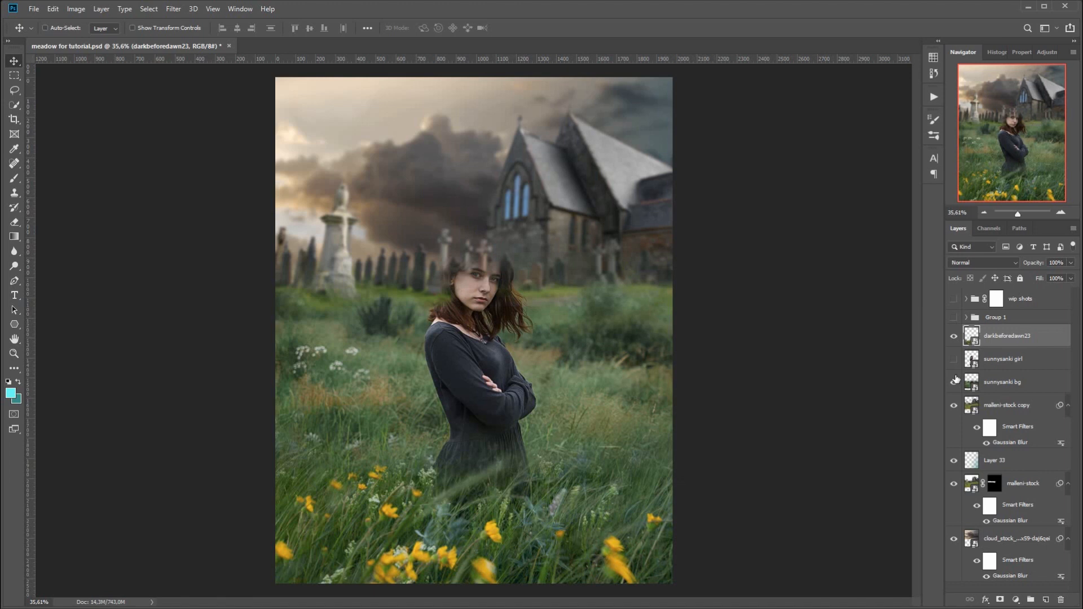
left_click(953, 360)
left_click(999, 367)
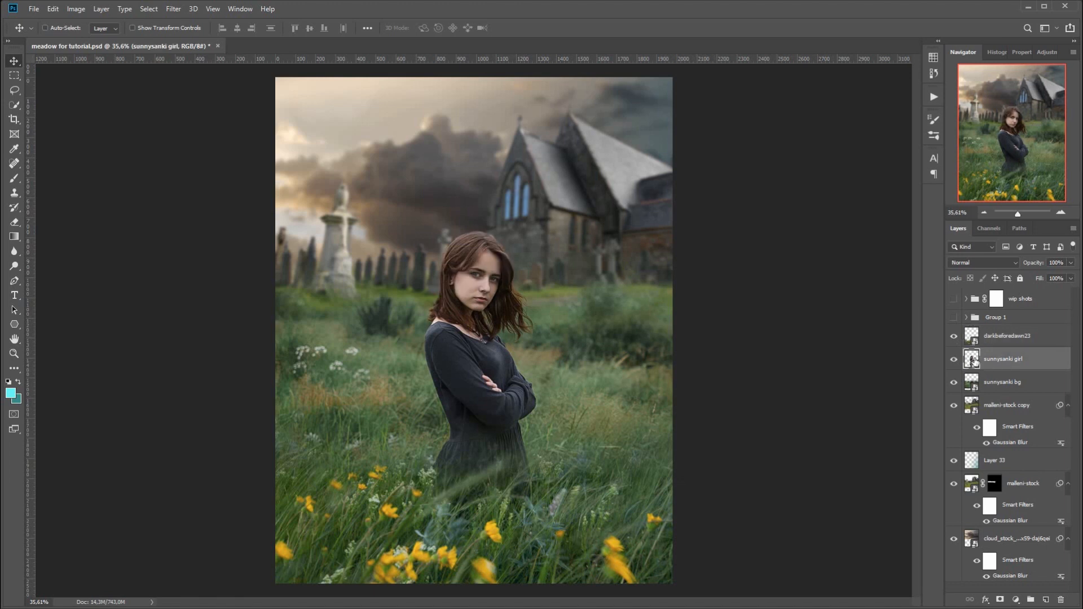
left_click(954, 383)
left_click(953, 382)
- Stamp all visible layers above darkbeforedawn23 and replace the stamped Layer 40 with a pasted copy of its whole canvas
left_click(1026, 337)
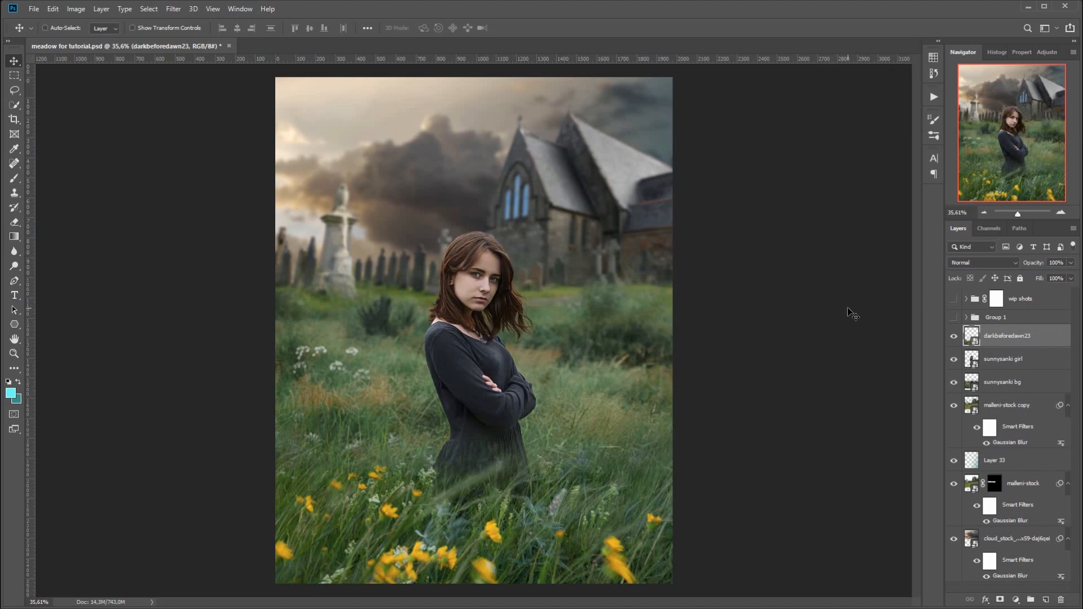
key("ctrl+alt+shift+e")
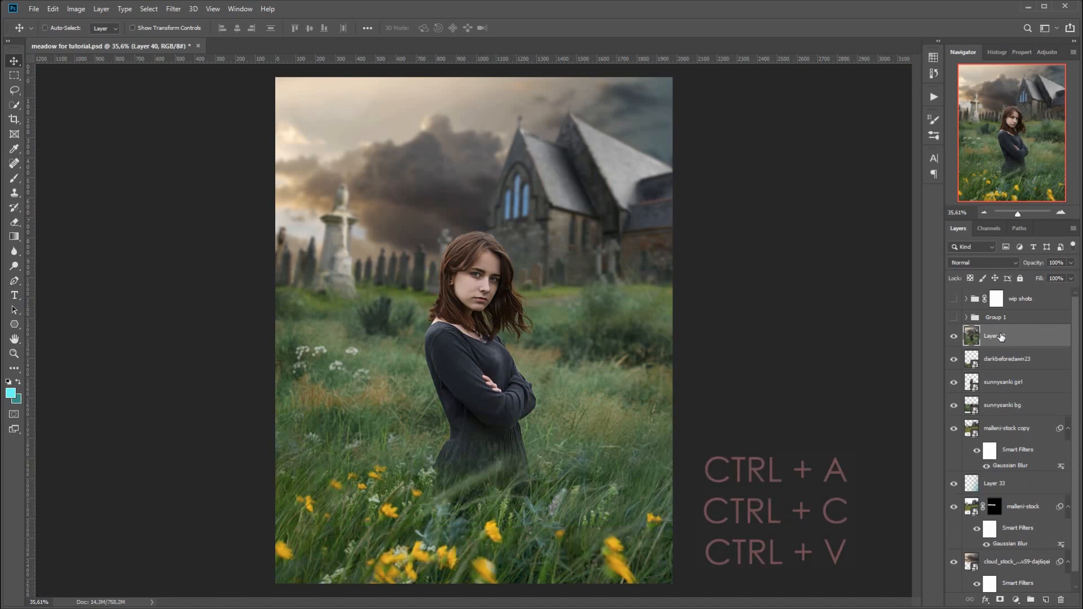
key("ctrl+a")
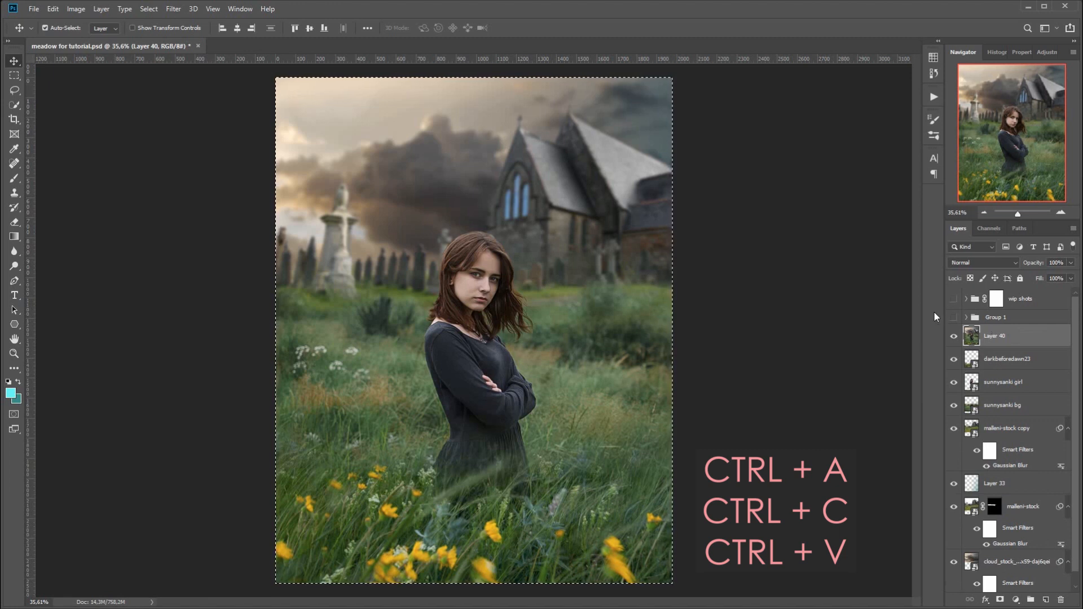
key("ctrl+c")
key("ctrl+v")
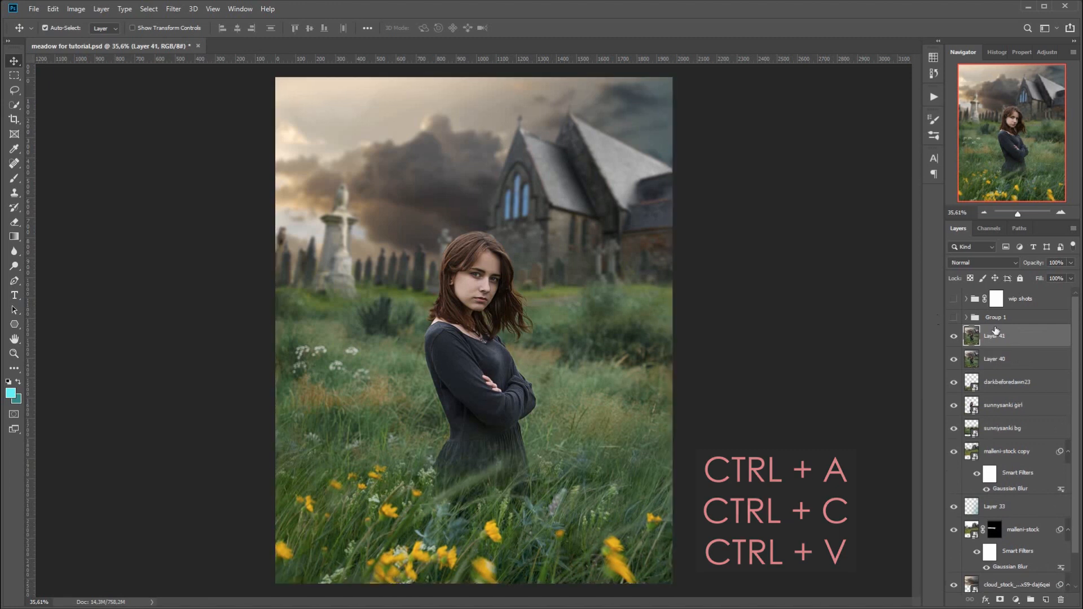
left_click_drag(1036, 360, 1060, 600)
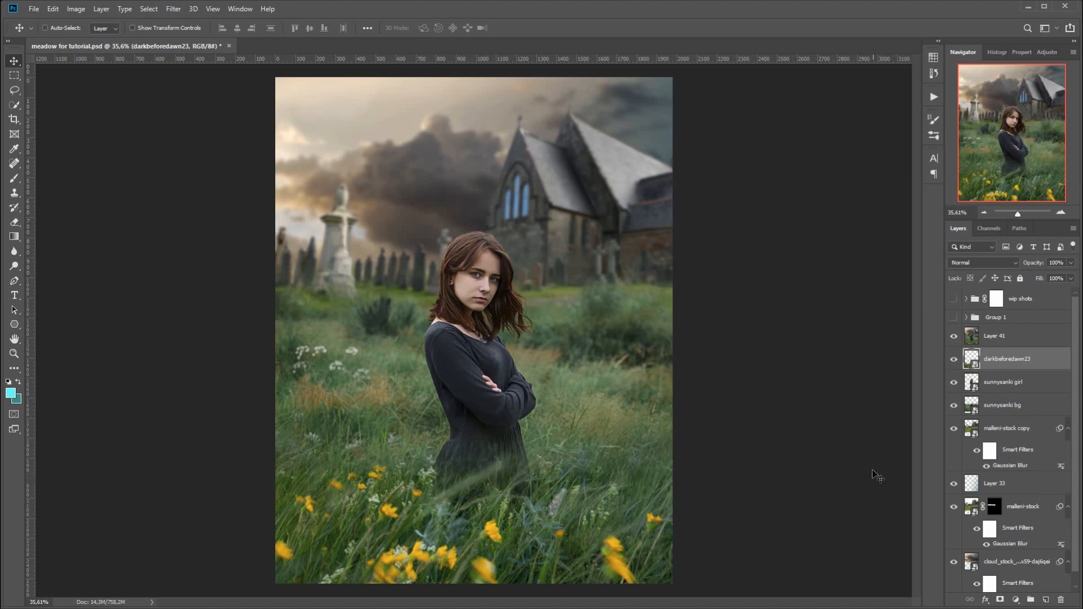
- Convert the merged Layer 41 to a smart object and open the Camera Raw filter on it
left_click(1030, 336)
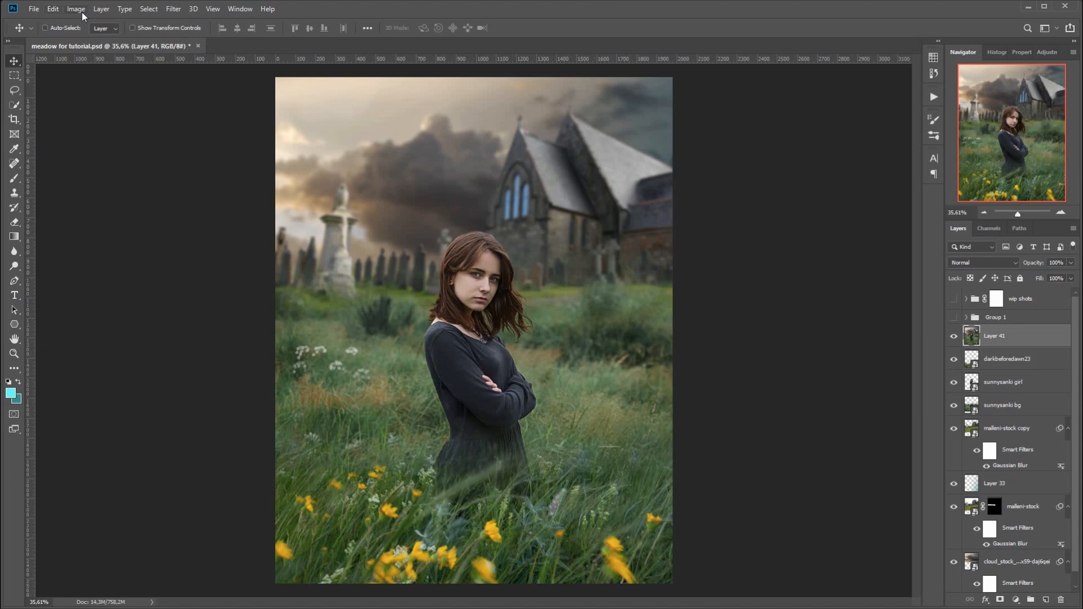
left_click(101, 8)
mouse_move(204, 226)
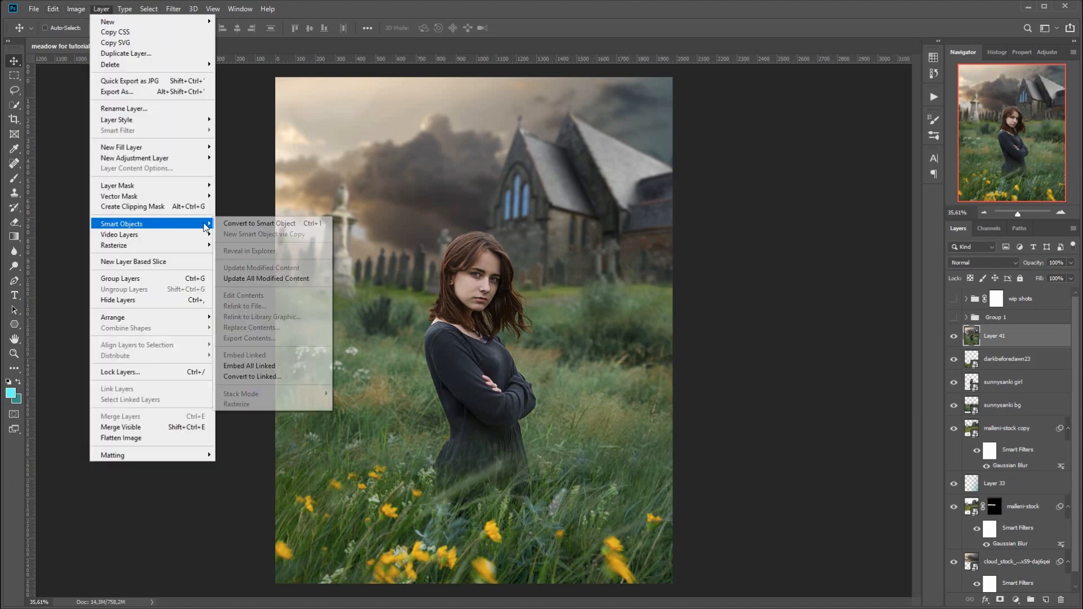
left_click(260, 224)
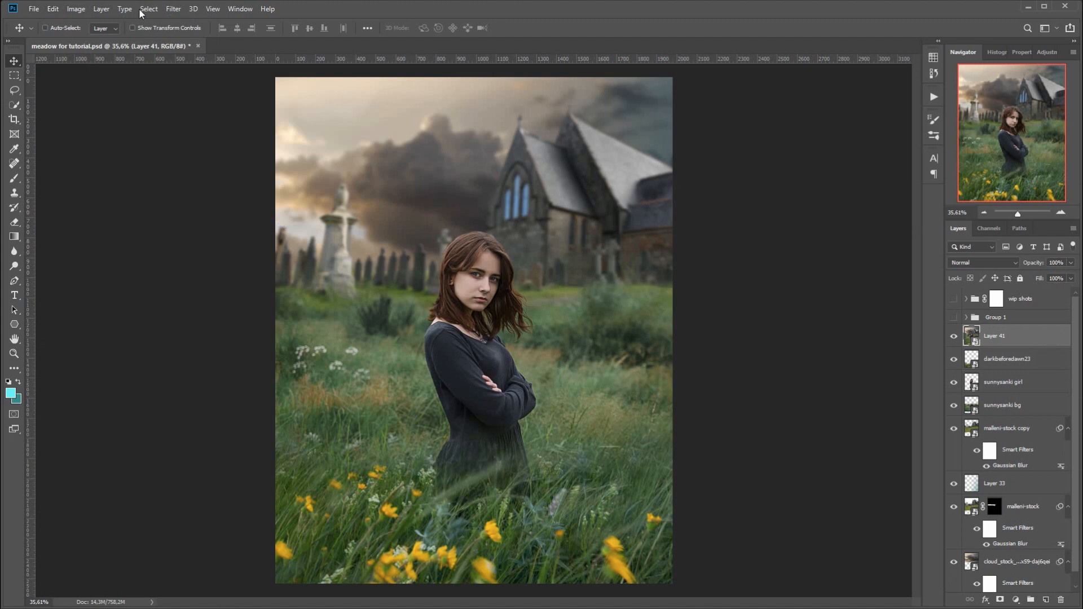
left_click(169, 14)
left_click(230, 75)
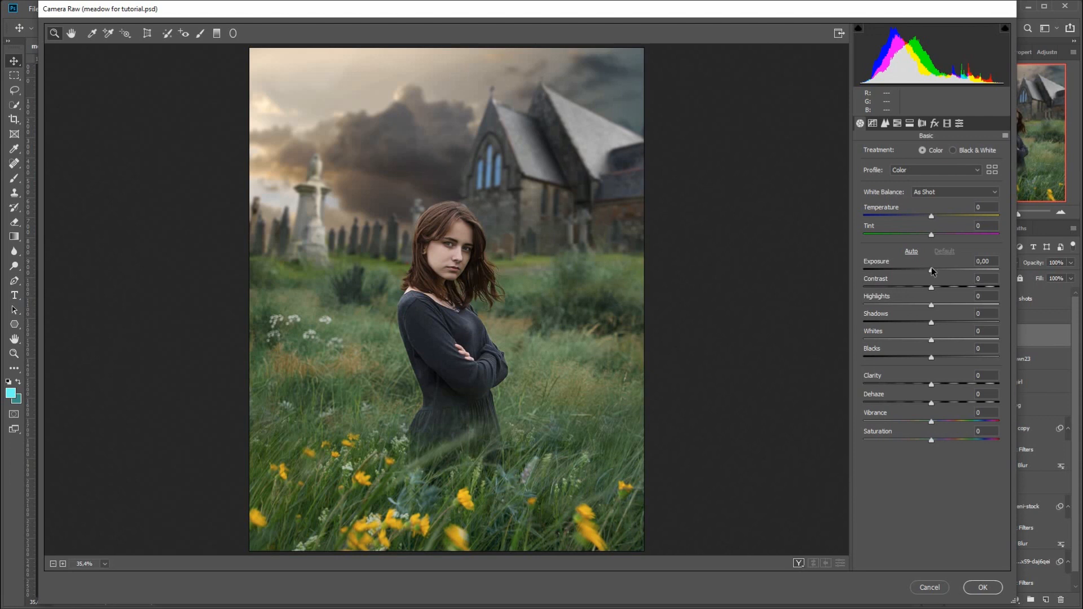
- Darken the image in Camera Raw with Exposure -0.70, Highlights -100, Shadows +100 and Whites +30
left_click_drag(931, 271, 850, 302)
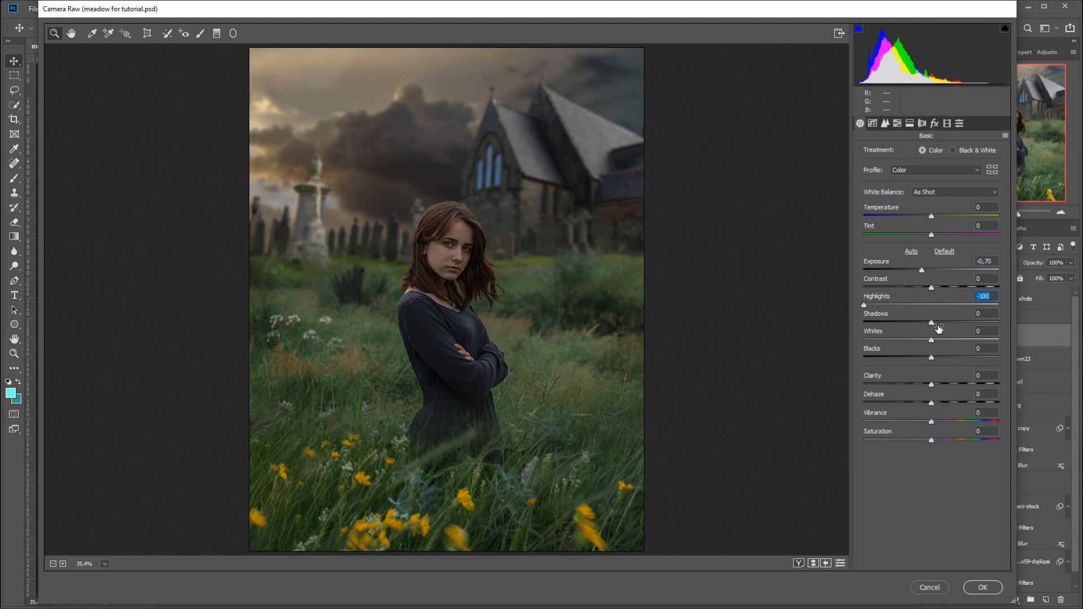
left_click_drag(932, 325, 1024, 339)
left_click_drag(932, 341, 946, 341)
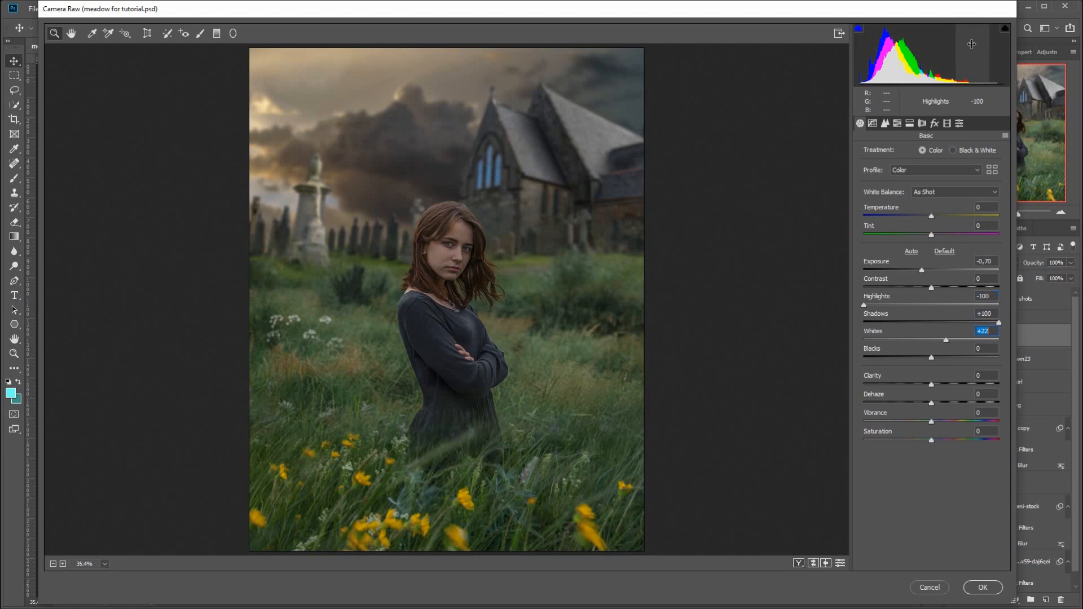
key("Up")
key("Up")
key("Up")
key("Up")
key("Up")
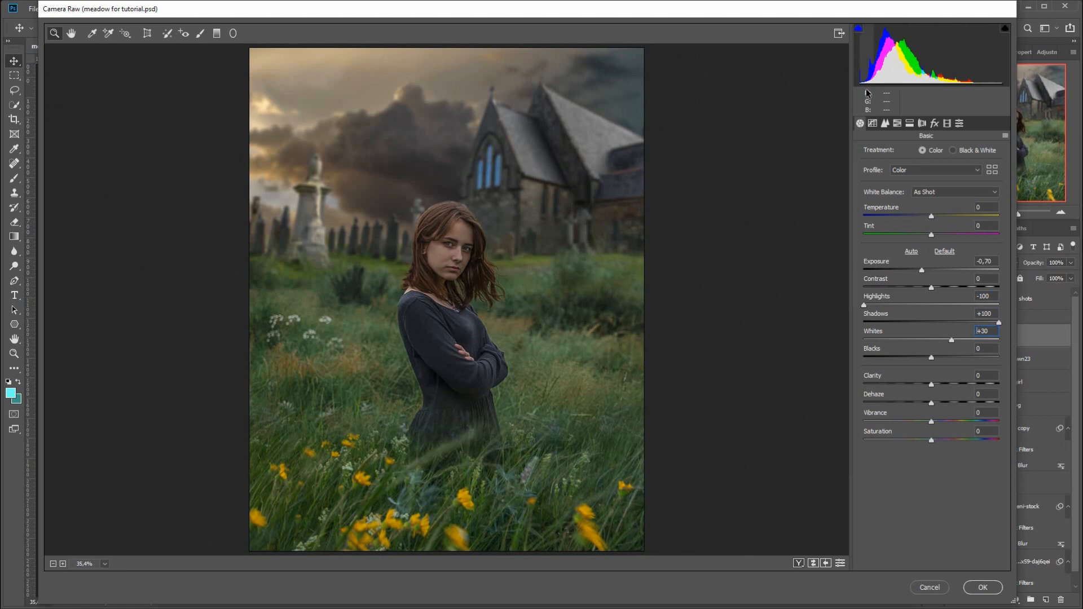
- Lower Exposure to -1.05, cool the white balance with Temperature -16 and Tint +12, and set Blacks to +13
mouse_move(922, 63)
left_mouse_down()
mouse_move(931, 63)
mouse_move(915, 62)
left_mouse_up()
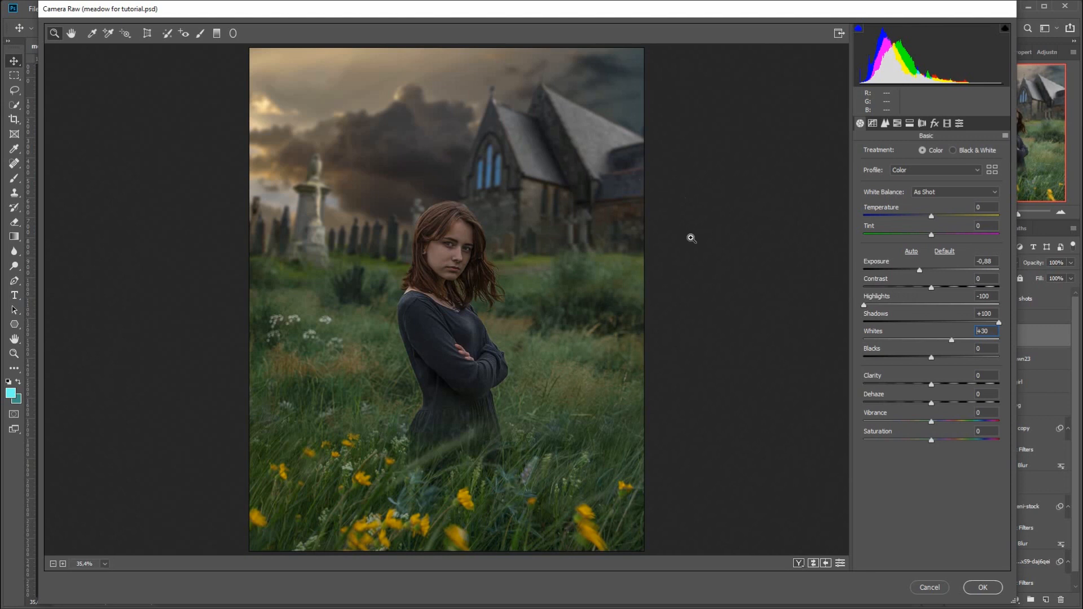
left_click_drag(920, 273, 917, 273)
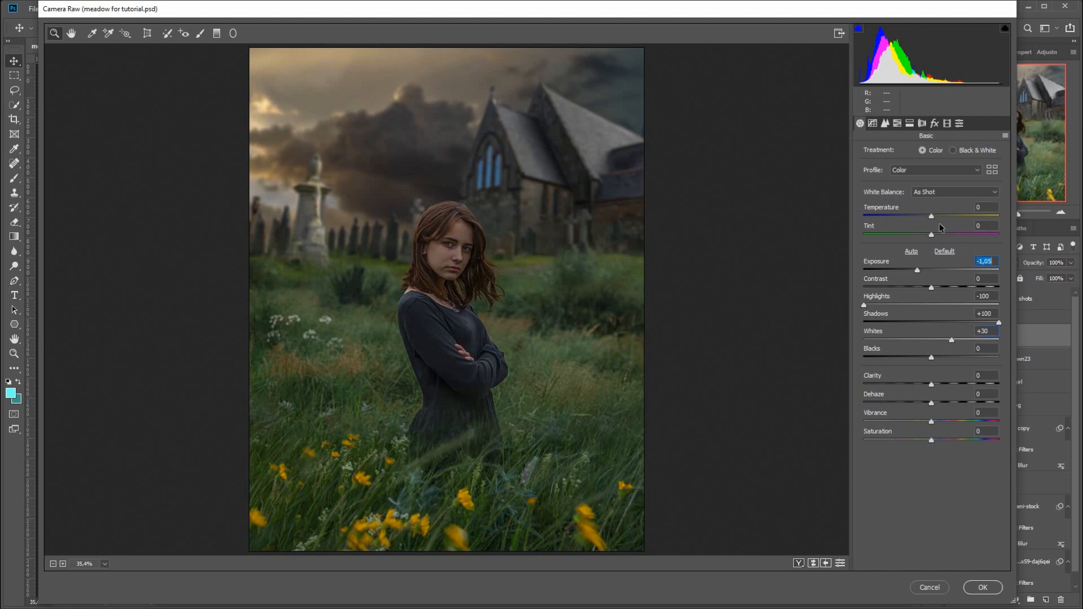
left_click_drag(931, 218, 941, 238)
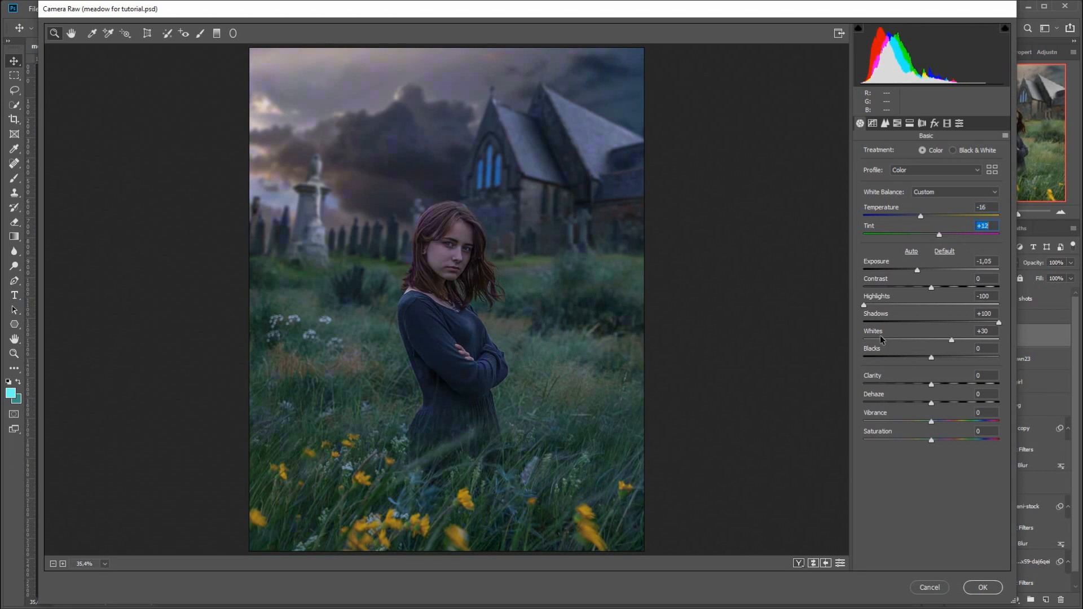
left_click_drag(933, 360, 941, 360)
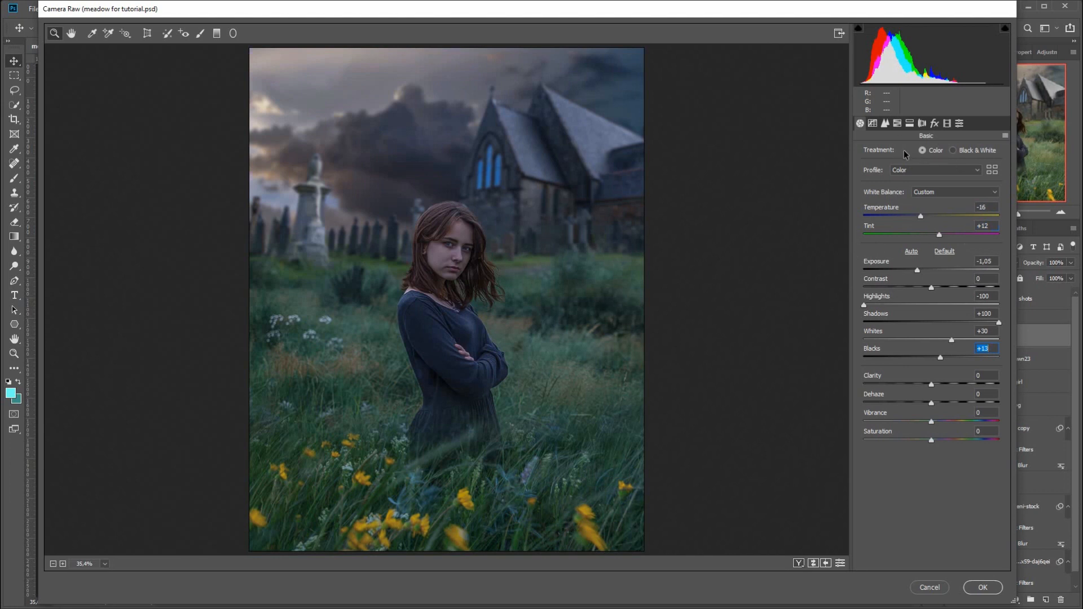
- In the Calibration settings, set Shadows Tint to +1, Red Primary Hue to -2 and Green Primary Hue to -13
left_click(946, 124)
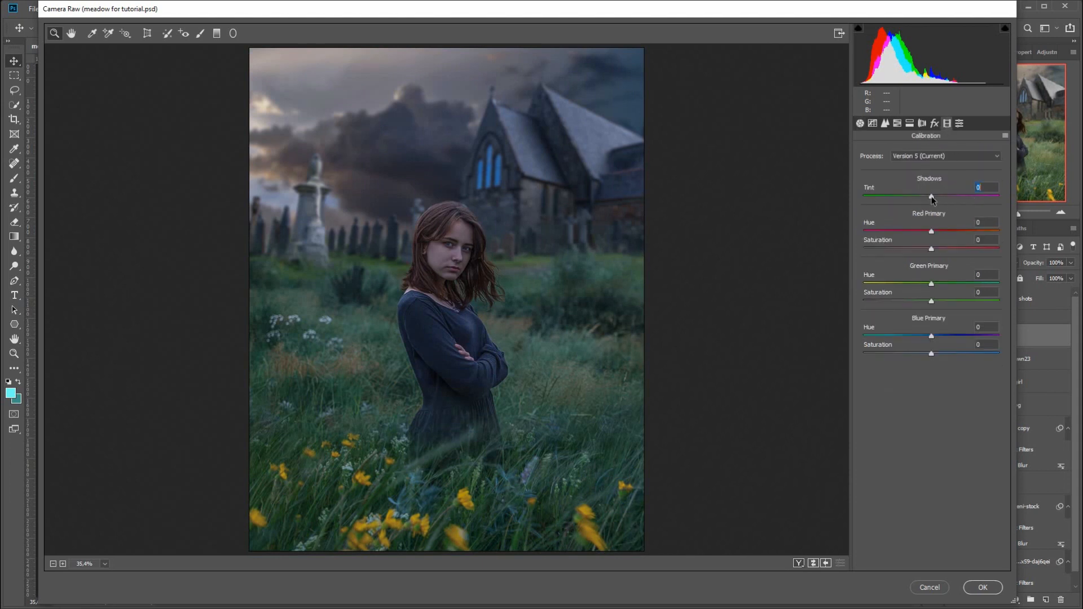
left_click_drag(932, 198, 934, 237)
left_click_drag(931, 287, 1005, 287)
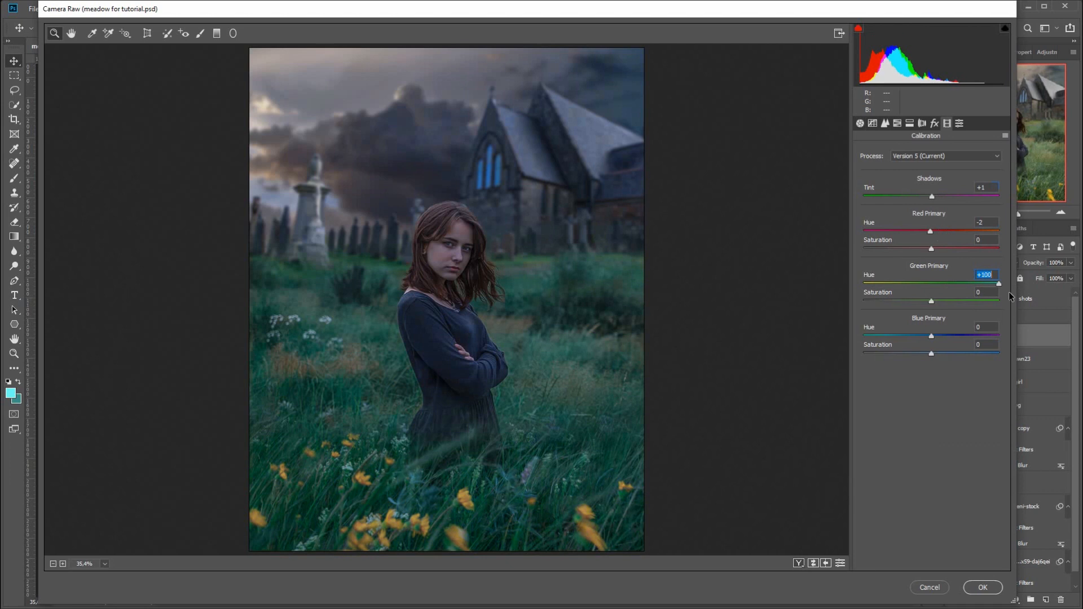
type("-100")
key("Return")
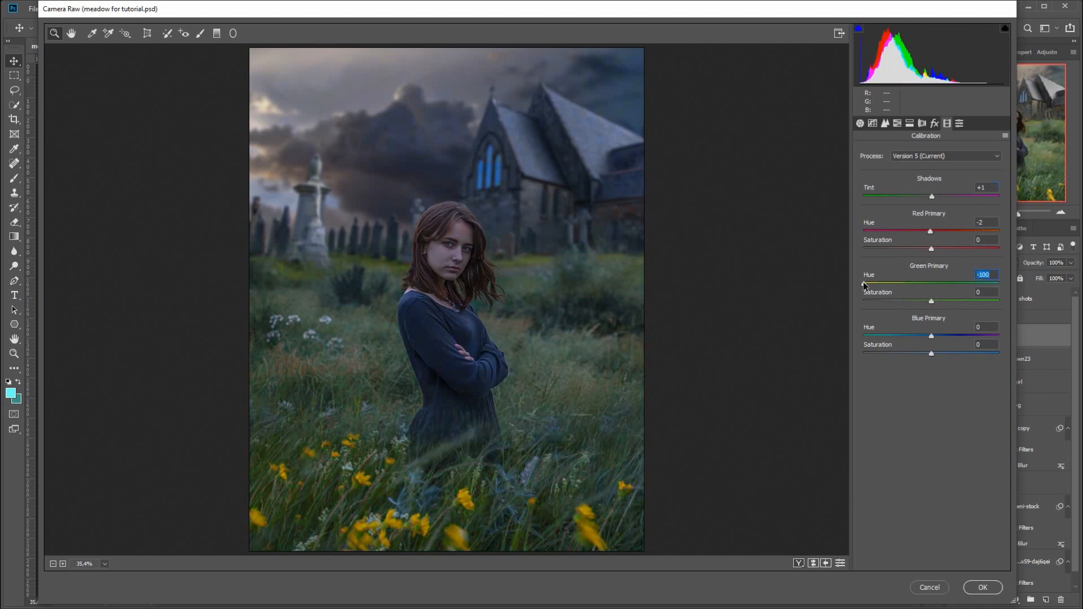
left_click_drag(863, 284, 923, 284)
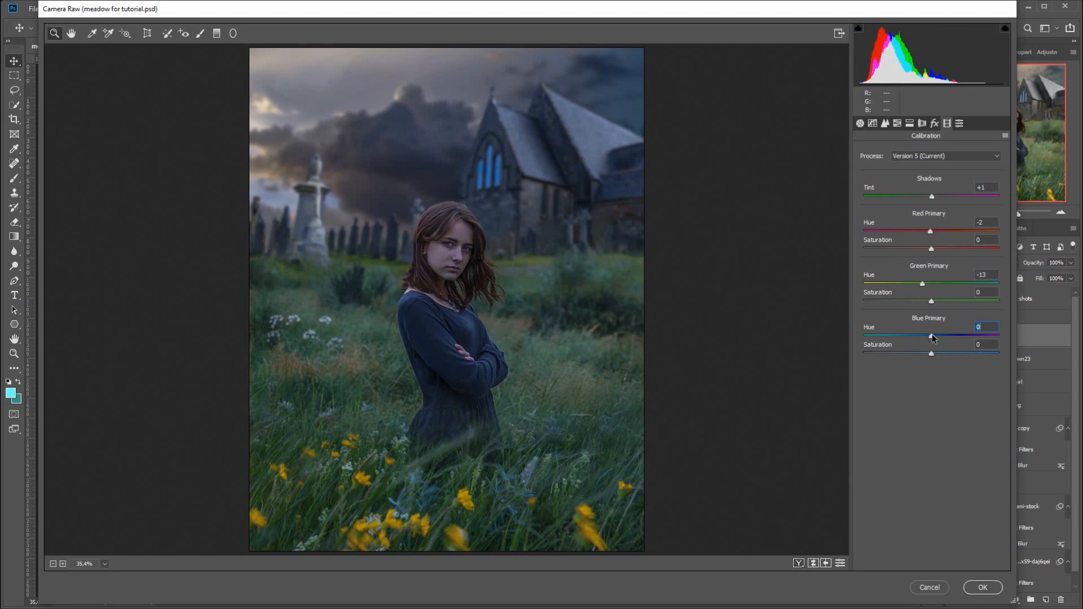
- Set the Blue Primary Hue to -100 and the Green Primary Hue to -63
left_click_drag(931, 337, 872, 351)
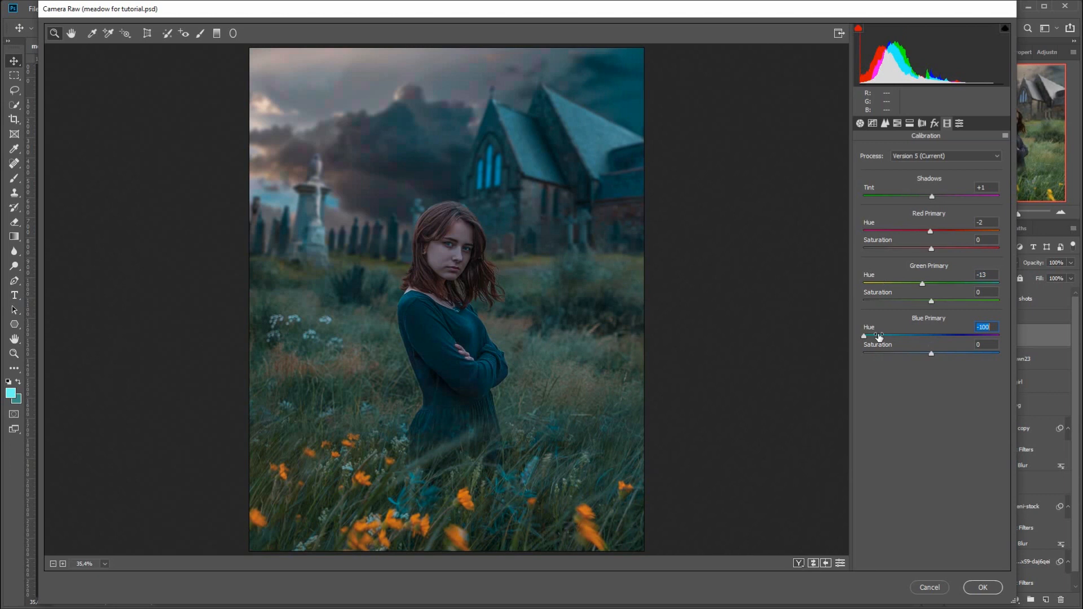
key("Return")
mouse_move(925, 286)
left_mouse_down()
mouse_move(904, 283)
mouse_move(957, 283)
mouse_move(915, 286)
left_mouse_up()
mouse_move(924, 284)
left_mouse_down()
mouse_move(902, 286)
mouse_move(926, 286)
mouse_move(914, 291)
left_mouse_up()
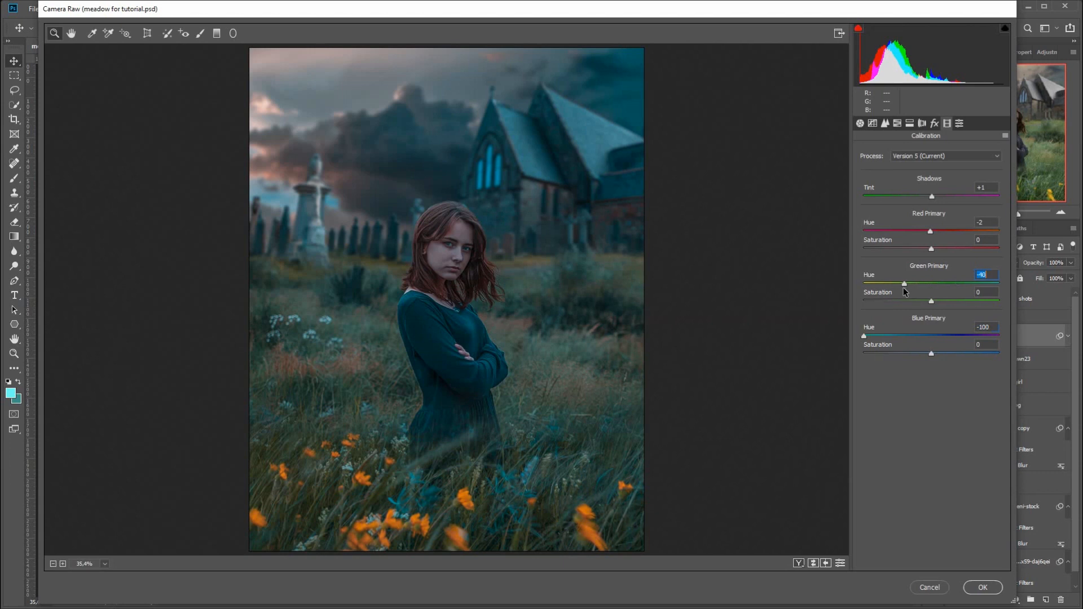
left_click_drag(901, 291, 896, 292)
left_click_drag(884, 284, 896, 281)
- Set the Red Primary Hue to +100 and the Shadows Tint to +100
left_click(930, 232)
left_click_drag(930, 234, 856, 239)
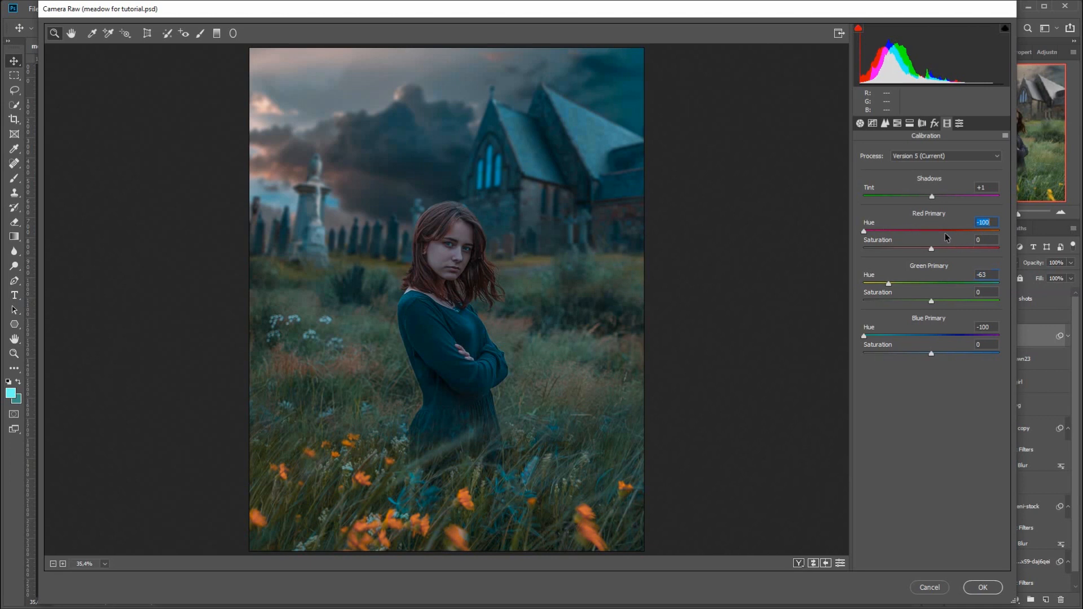
left_click_drag(928, 233, 1010, 245)
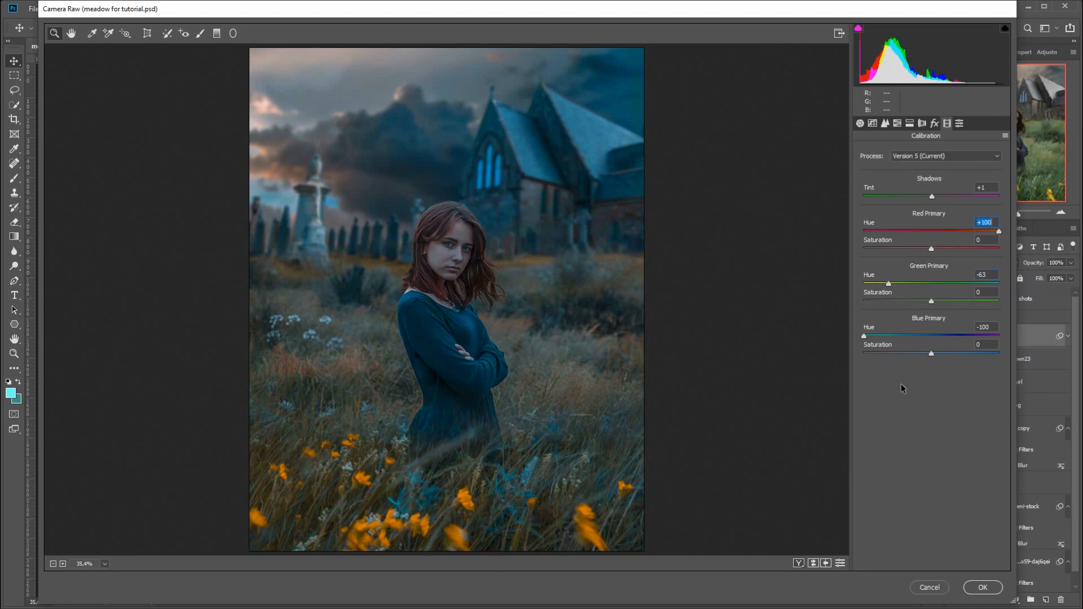
left_click_drag(934, 199, 1023, 204)
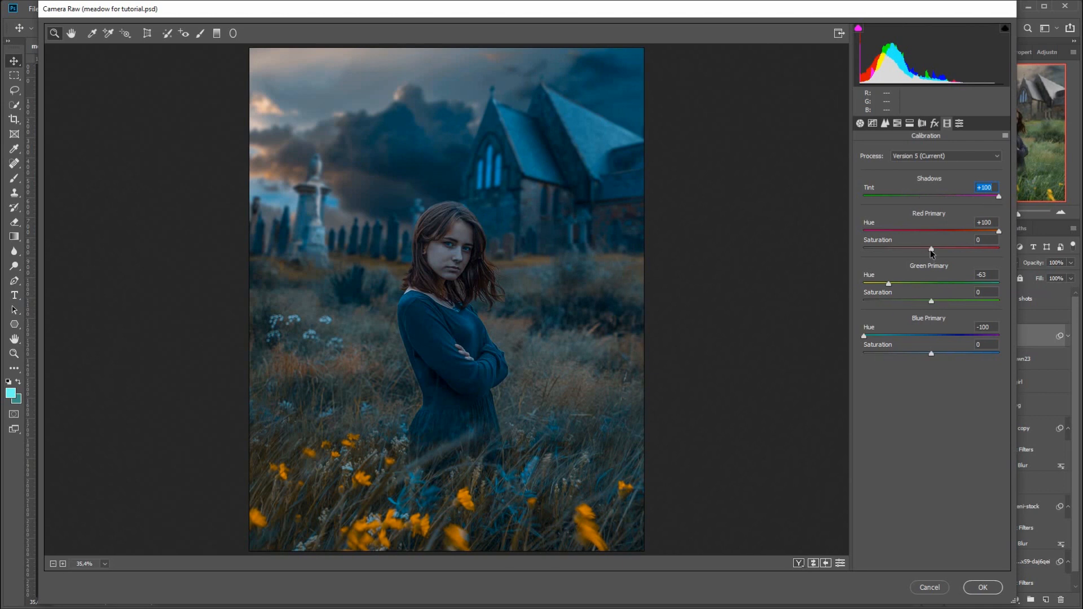
- Set the Green Primary Saturation to +55 and the Red Primary Saturation to +8
left_click_drag(931, 299, 963, 304)
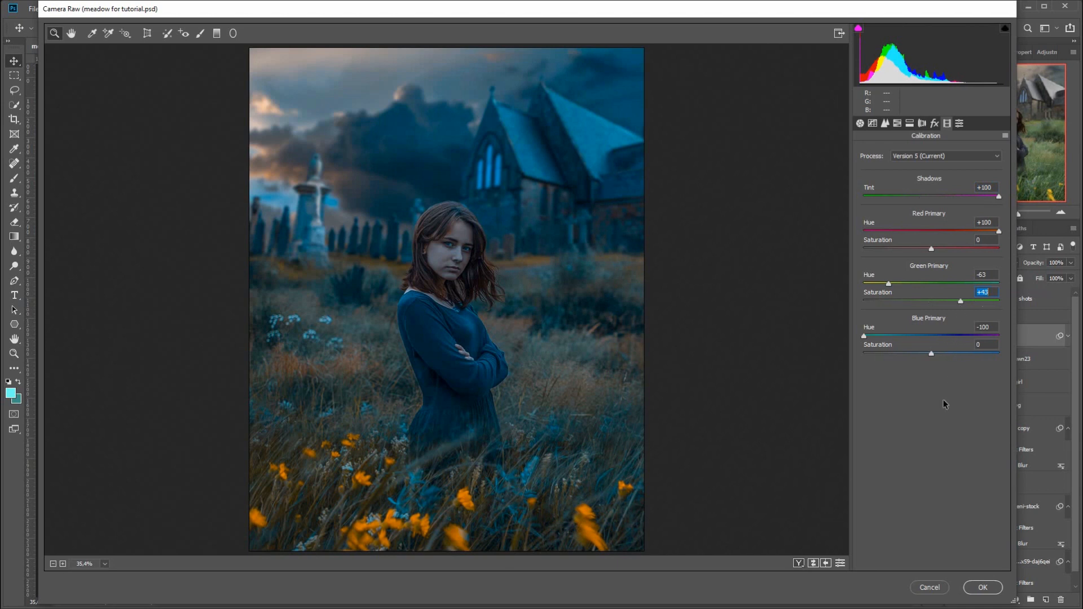
left_click_drag(961, 301, 968, 303)
mouse_move(932, 251)
left_mouse_down()
mouse_move(944, 247)
mouse_move(911, 251)
mouse_move(946, 249)
mouse_move(936, 249)
left_mouse_up()
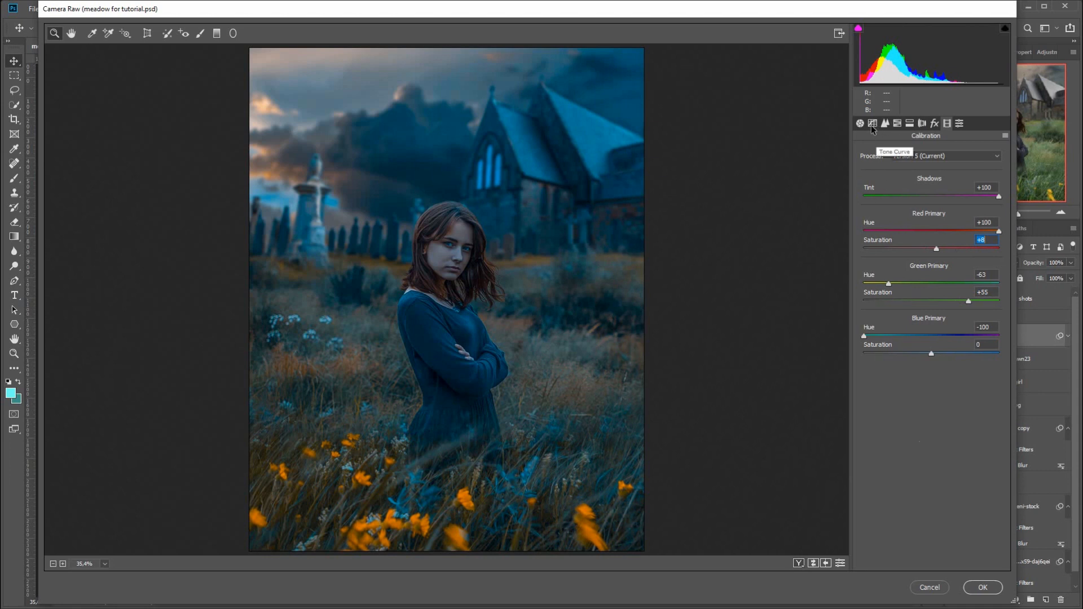
- In the HSL Hue adjustments, set Oranges to -5 and Blues to +13
left_click(897, 123)
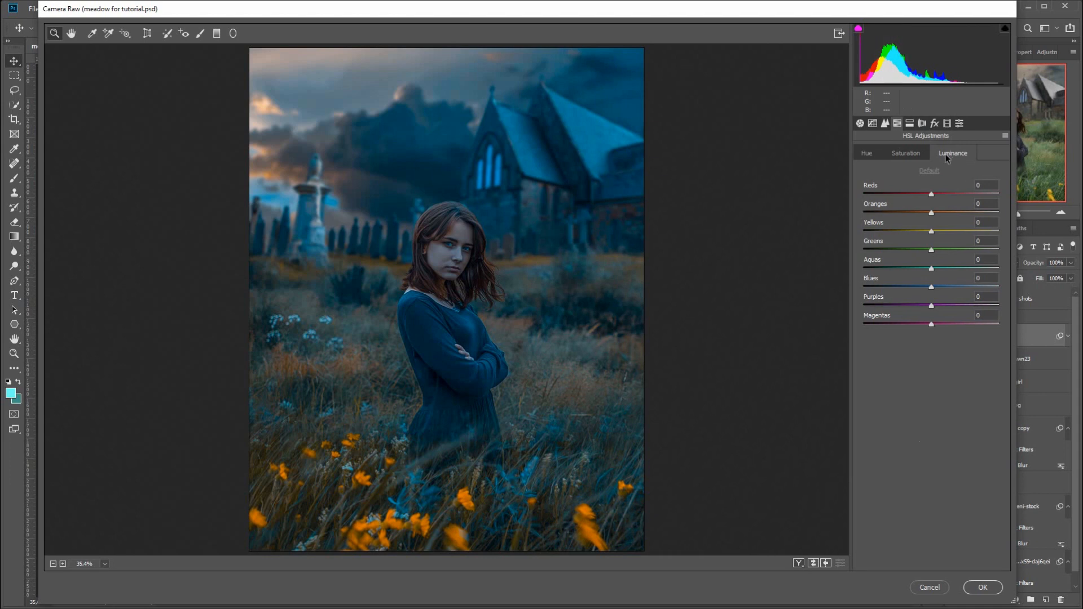
left_click(866, 154)
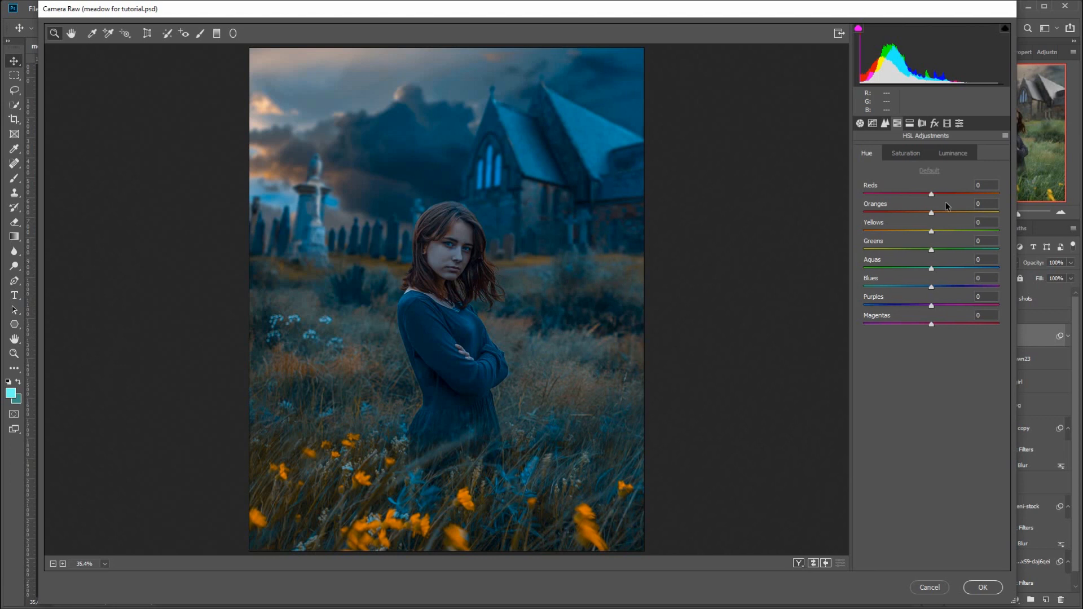
mouse_move(930, 214)
left_mouse_down()
mouse_move(909, 215)
mouse_move(958, 217)
mouse_move(906, 224)
mouse_move(959, 215)
mouse_move(928, 220)
left_mouse_up()
mouse_move(931, 287)
left_mouse_down()
mouse_move(963, 288)
mouse_move(940, 288)
left_mouse_up()
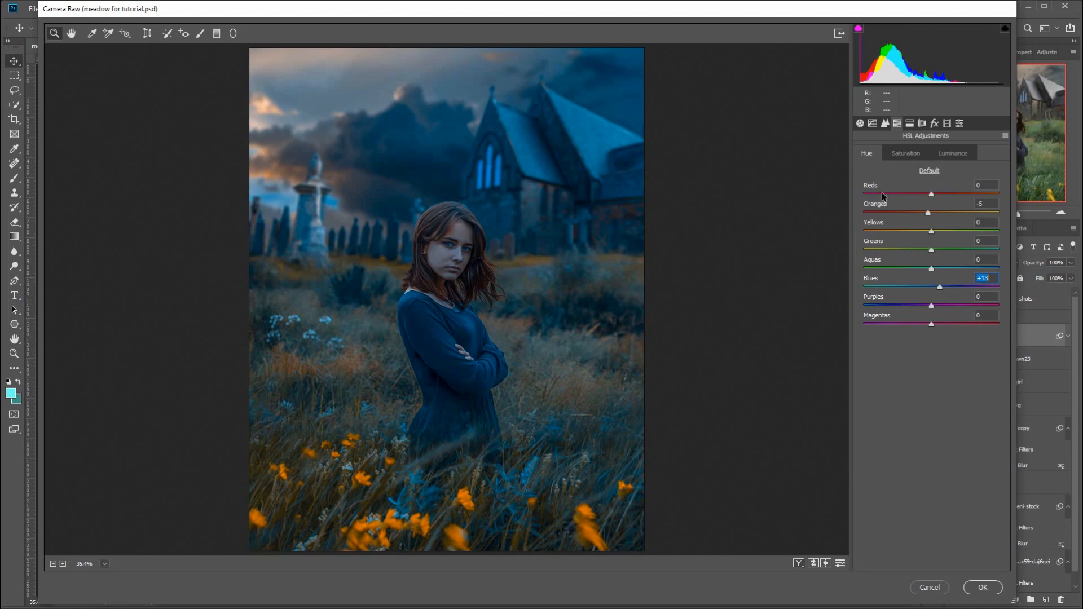
- In the HSL Saturation adjustments, set Oranges to +78 and Yellows to +21
left_click(907, 155)
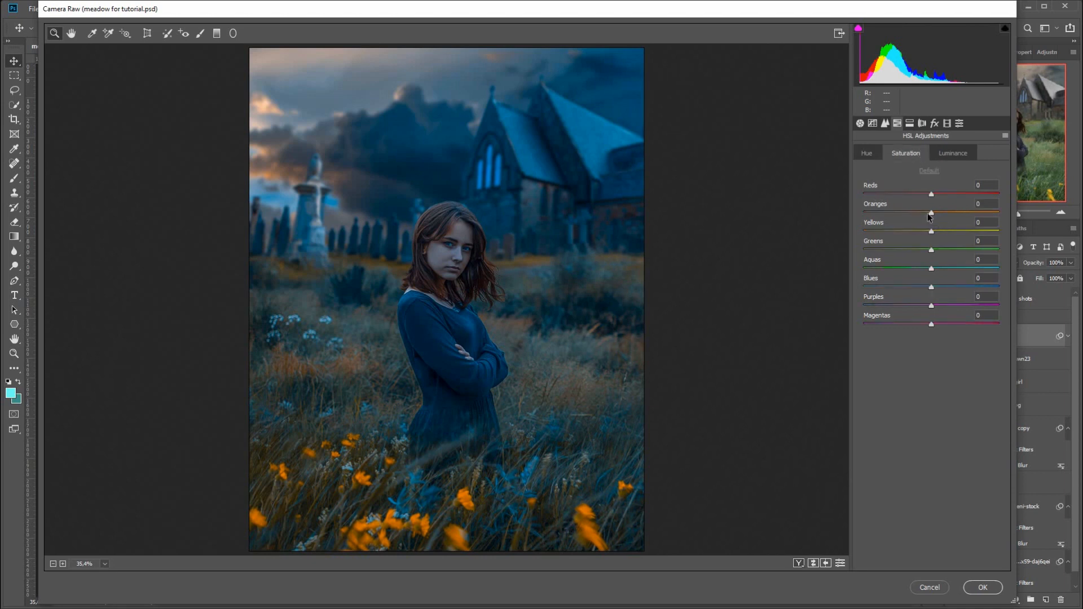
left_click_drag(931, 213, 950, 243)
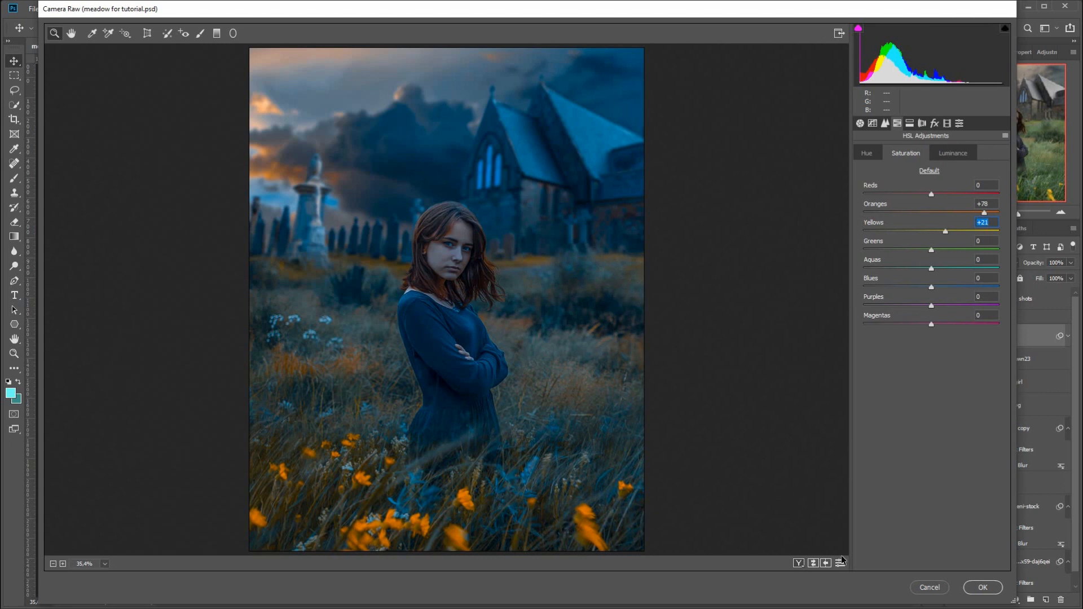
left_click(982, 587)
- In the HSL Luminance adjustments, set Oranges to +45 and Blues to -27
left_click(967, 155)
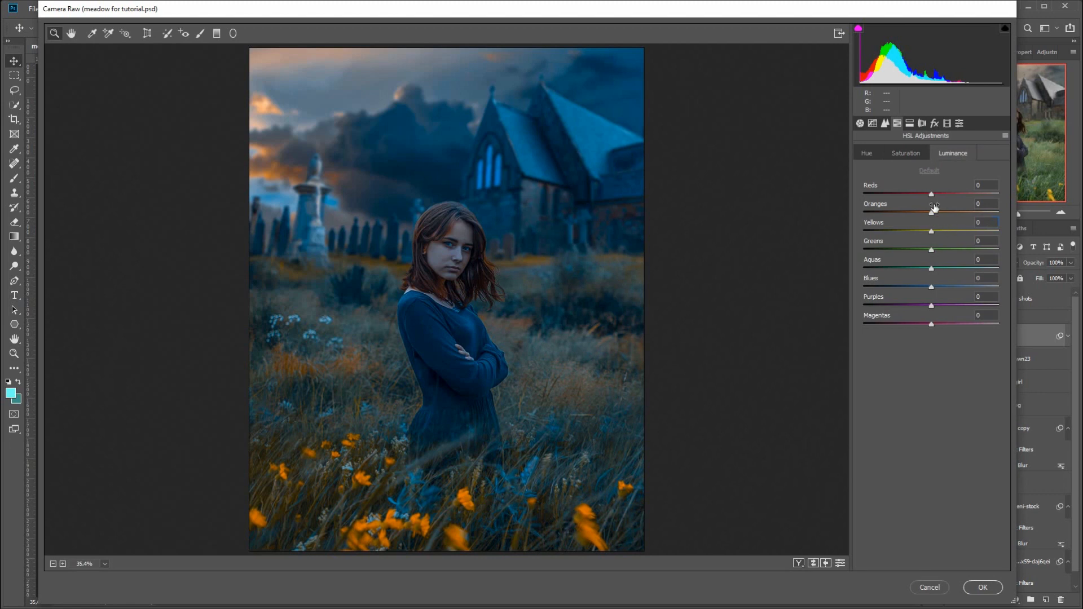
left_click_drag(931, 212, 966, 212)
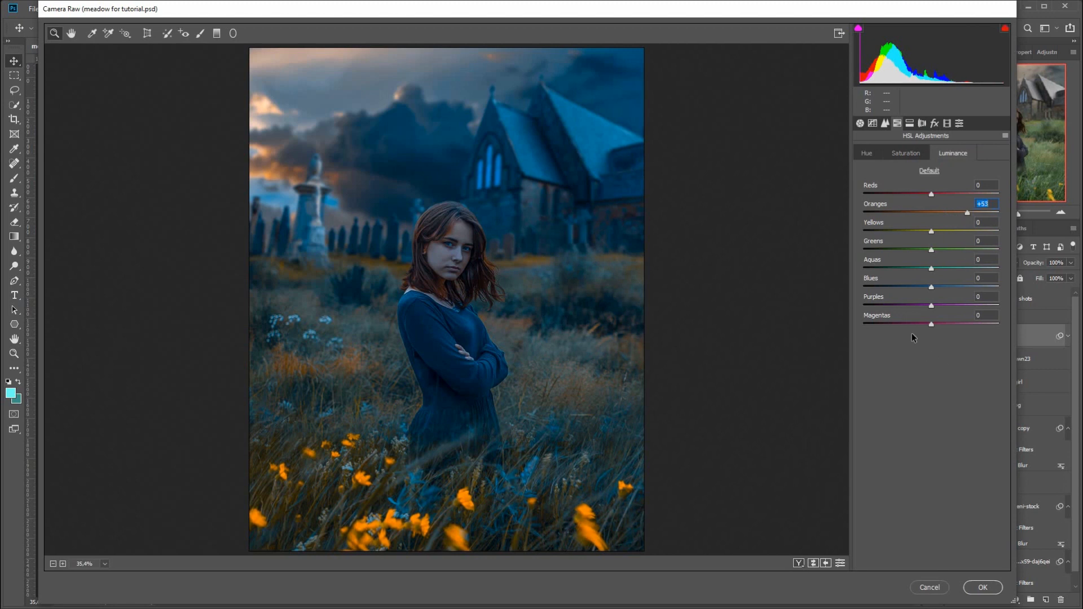
left_click_drag(969, 212, 963, 218)
left_click_drag(931, 288, 913, 290)
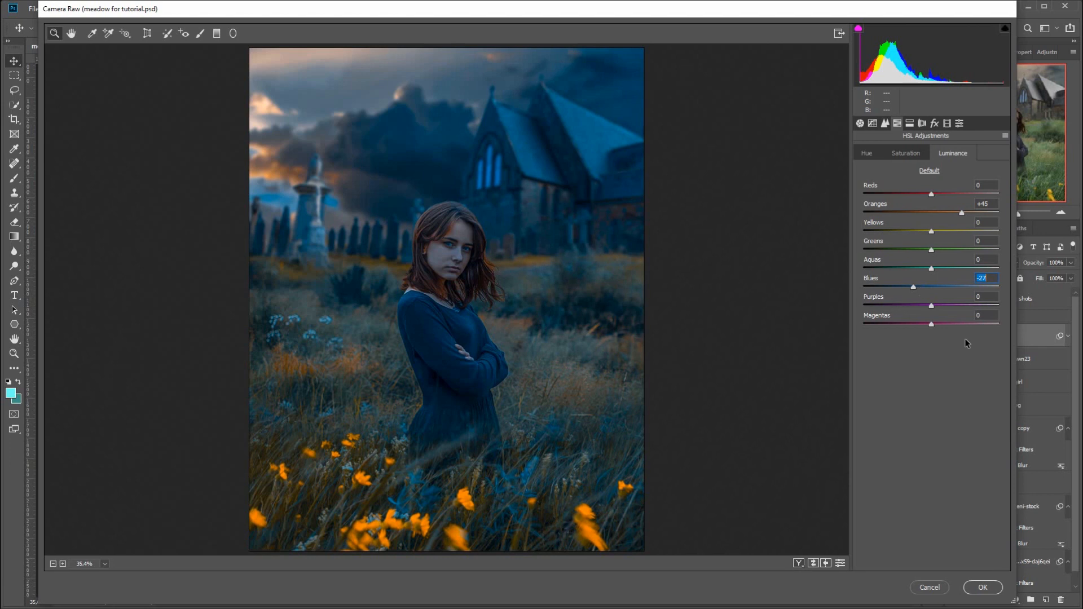
- In the Split Toning settings, set the Highlights Hue to 66 and the Highlights Saturation to 34
left_click(910, 124)
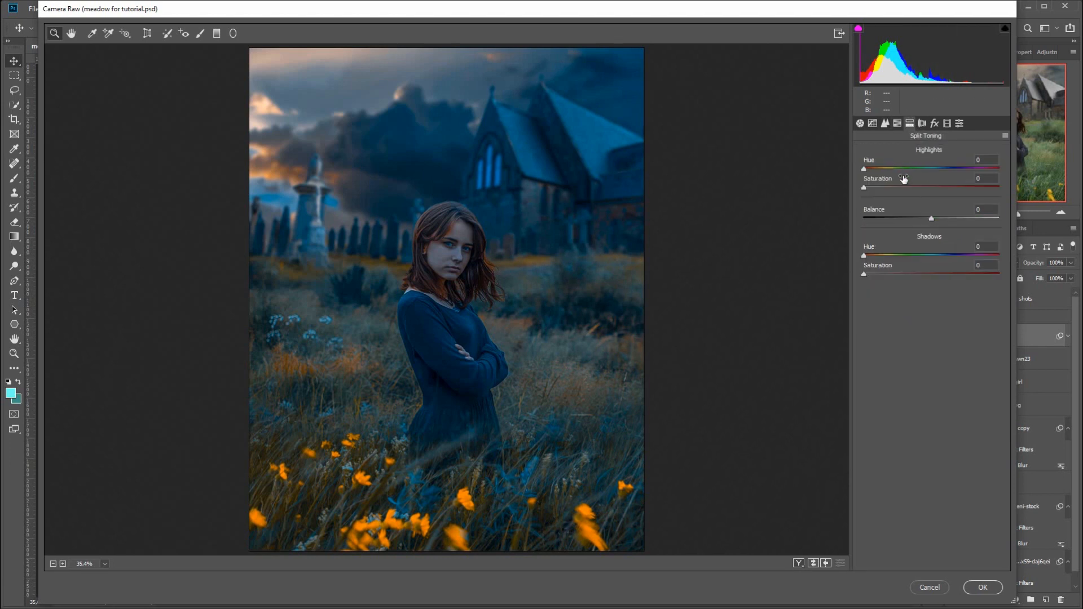
left_click_drag(864, 169, 873, 198)
key("Down")
left_click_drag(896, 170, 887, 172)
left_click_drag(866, 187, 910, 191)
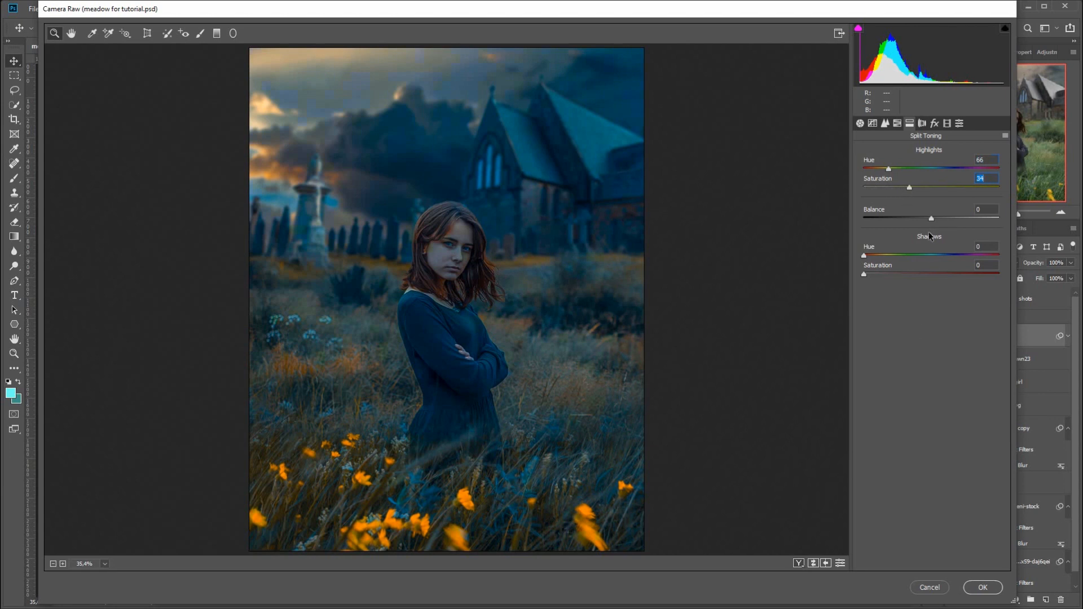
- Set the Split Toning Shadows Hue to 231 and the Shadows Saturation to 18
left_click(951, 255)
left_click_drag(864, 274, 888, 277)
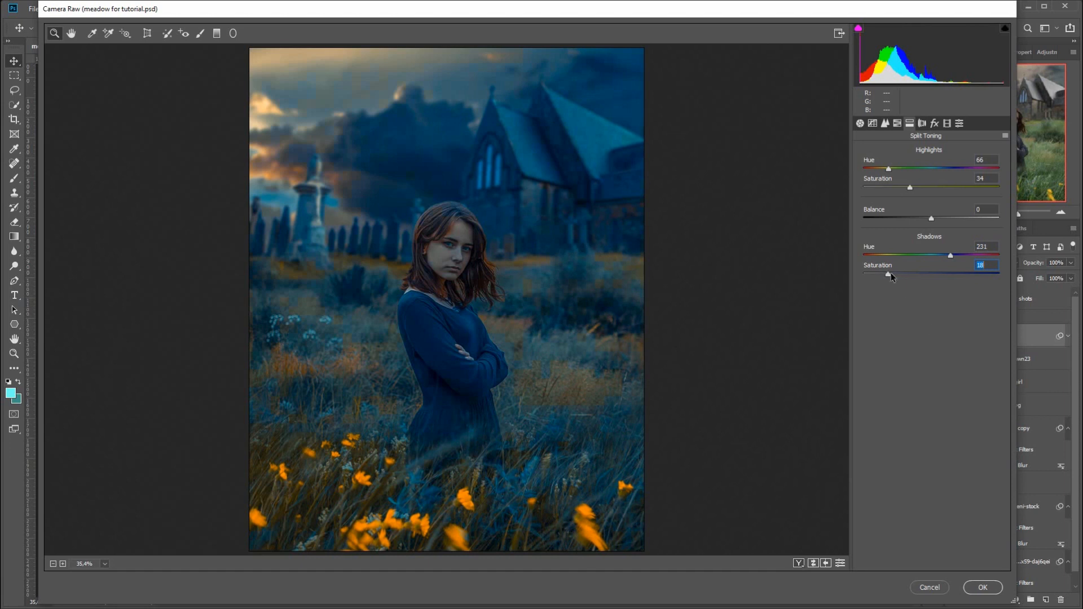
left_click_drag(887, 271, 888, 274)
left_click(983, 587)
- Browse the favorite color profiles, comparing Vintage 08, Modern 09 and Color, and choose the Artistic 05 profile
left_click(860, 124)
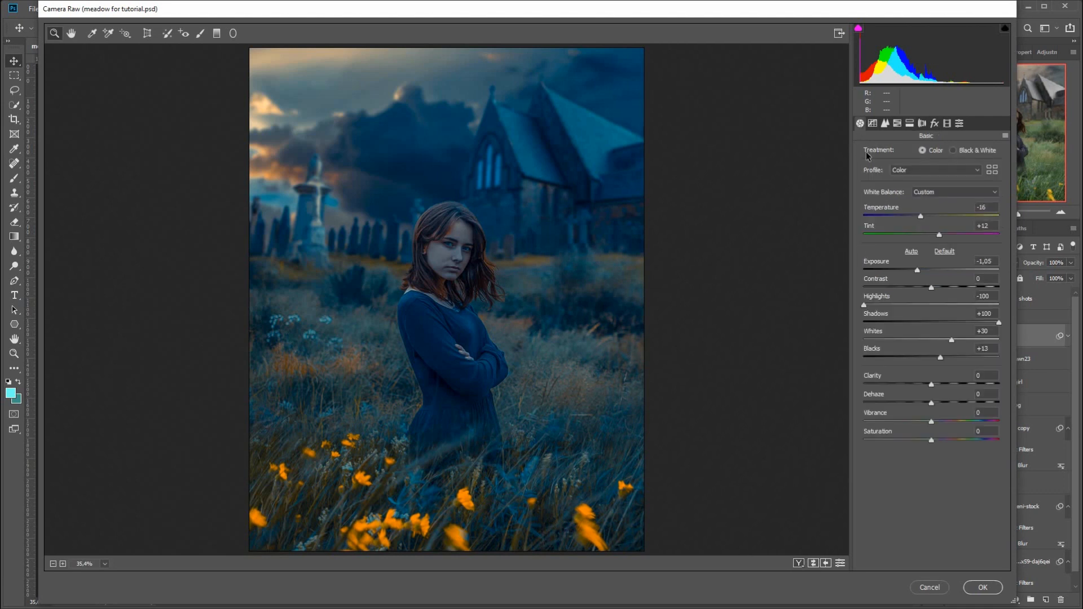
left_click(976, 172)
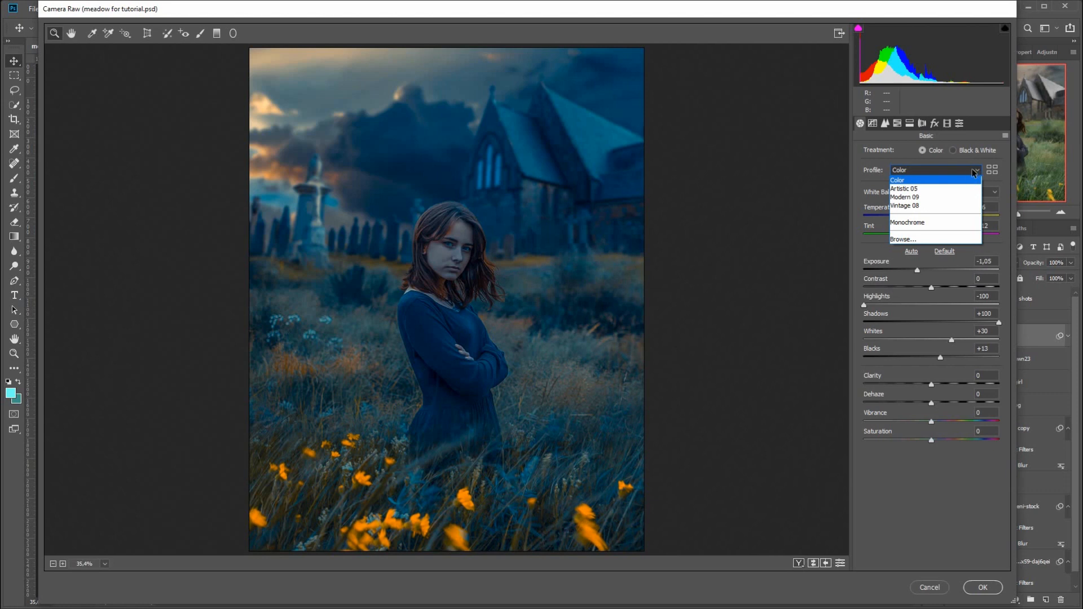
left_click(945, 240)
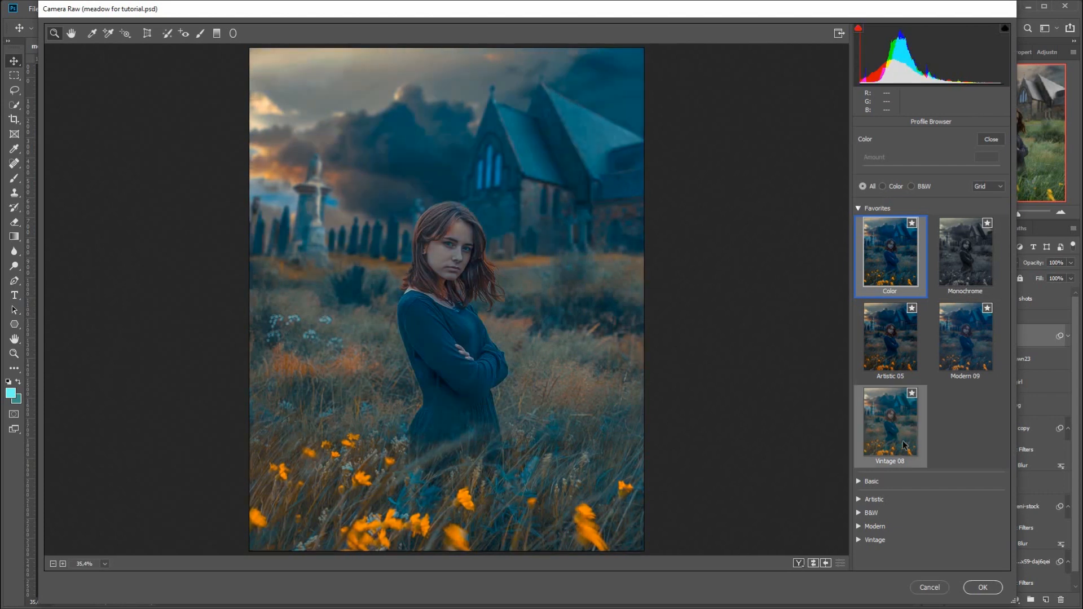
left_click(909, 454)
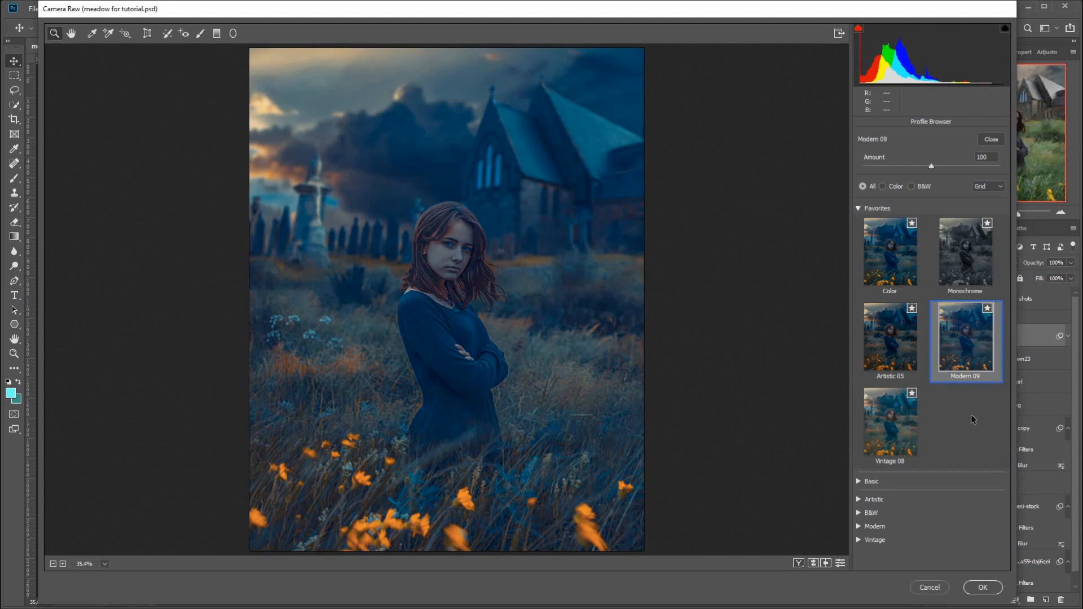
left_click(889, 343)
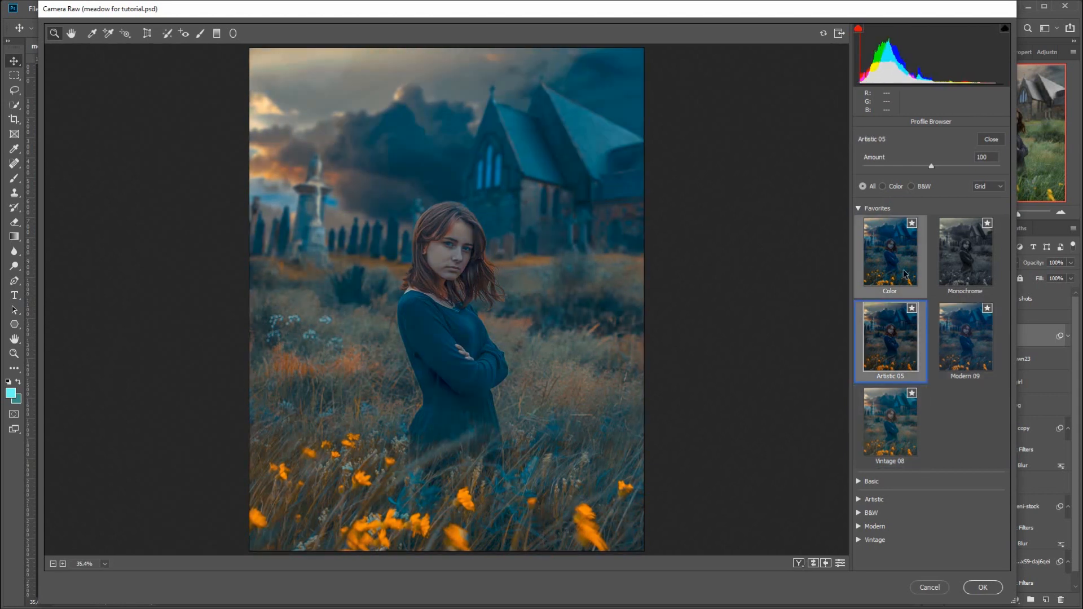
left_click(899, 267)
left_click(900, 334)
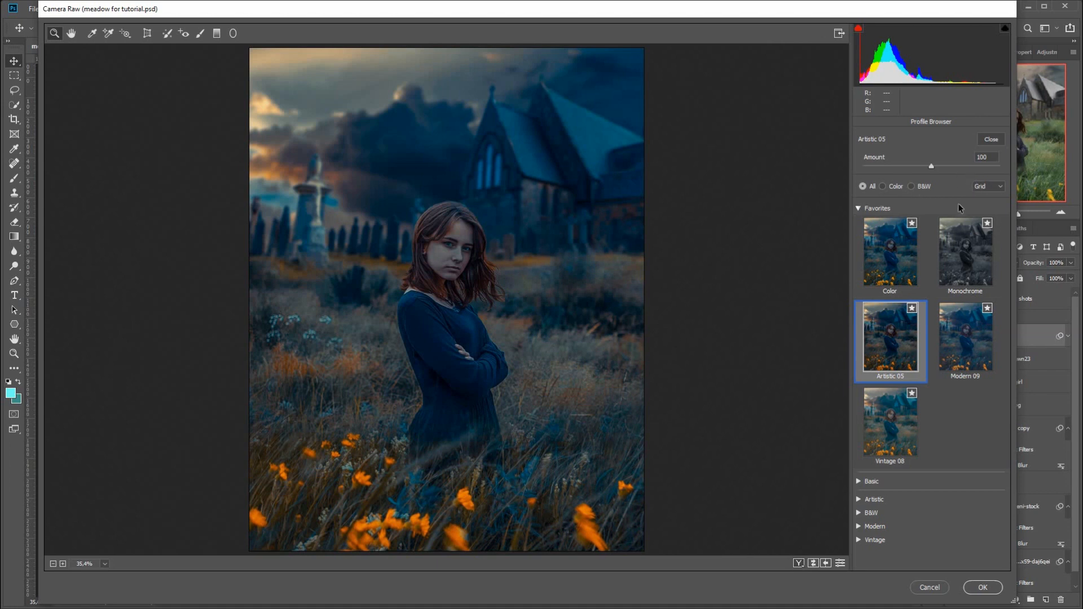
- Slightly reduce the Artistic 05 profile's Amount and apply the Camera Raw grade to the smart object
mouse_move(931, 166)
left_mouse_down()
mouse_move(961, 165)
mouse_move(899, 168)
mouse_move(920, 168)
left_mouse_up()
left_click_drag(919, 168, 923, 168)
left_click(982, 587)
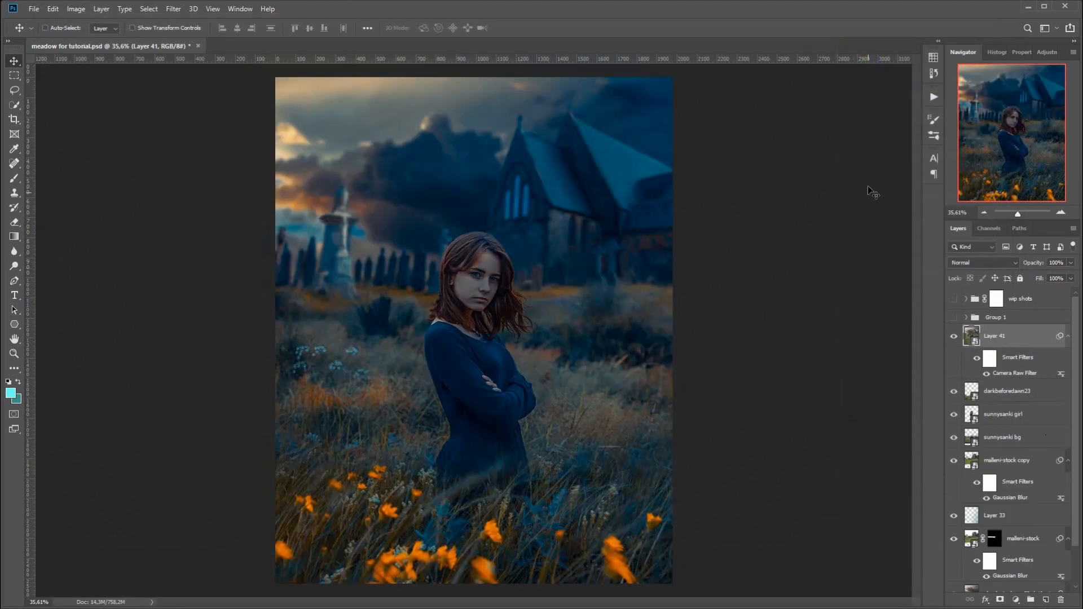
- Toggle Layer 41's visibility repeatedly to compare the image with and without the night grade
left_click(954, 336)
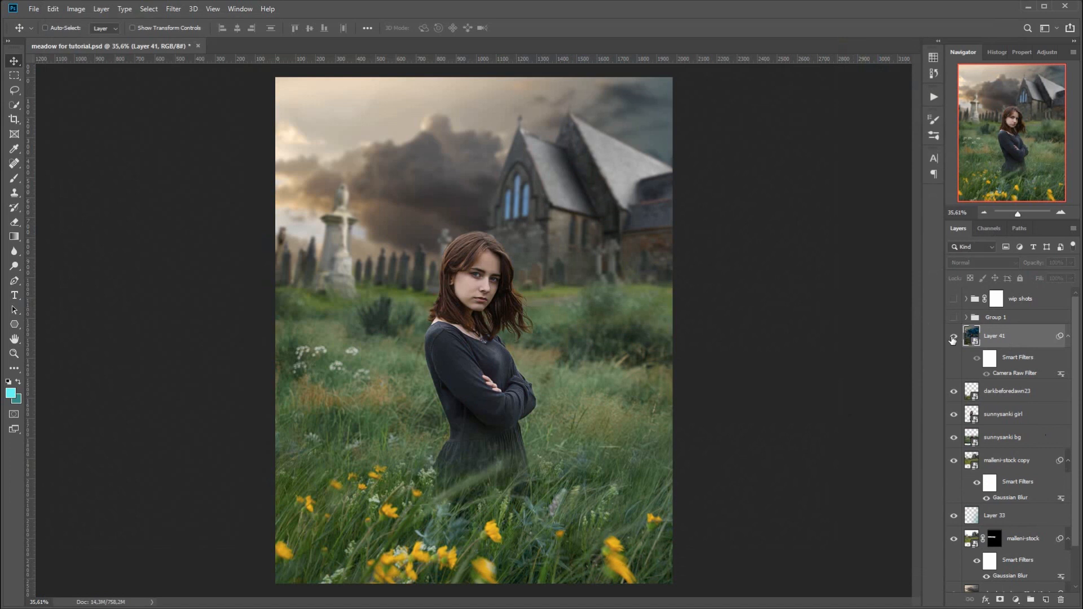
left_click(953, 338)
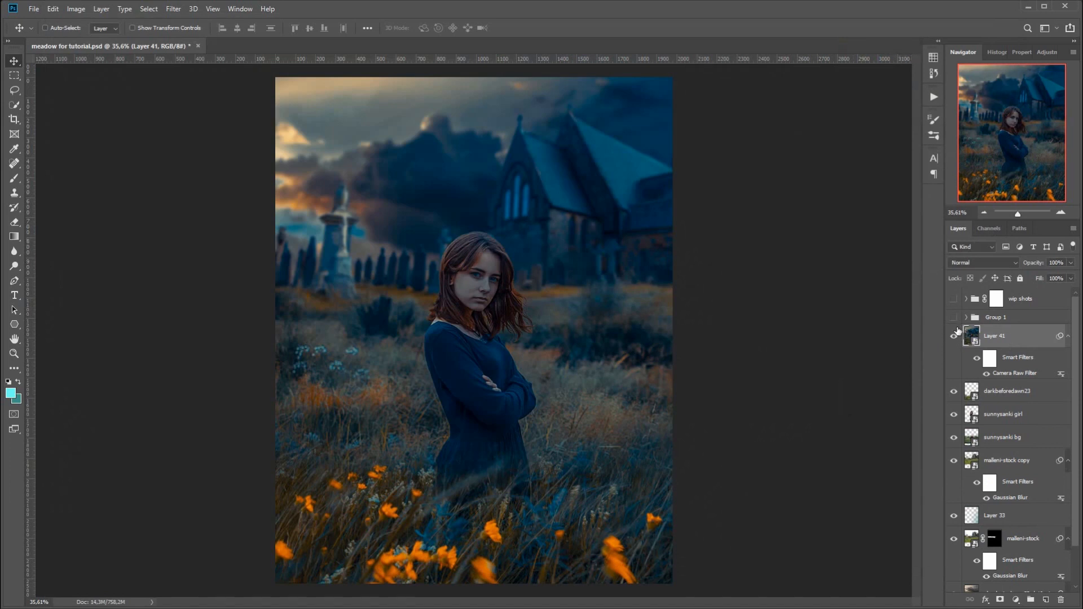
left_click(953, 336)
left_click(953, 337)
left_click(953, 336)
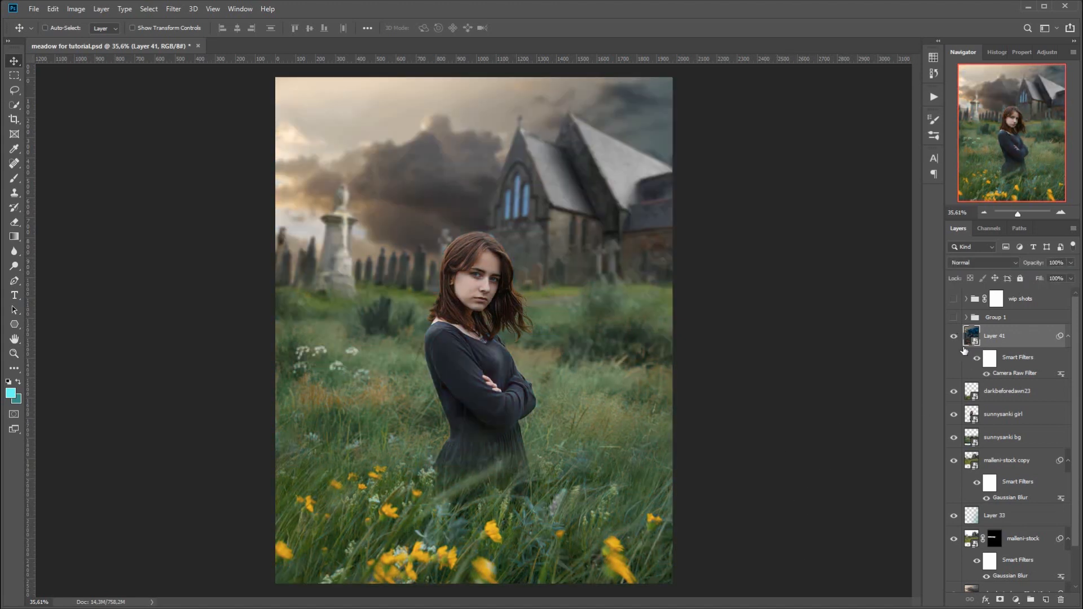
left_click(953, 336)
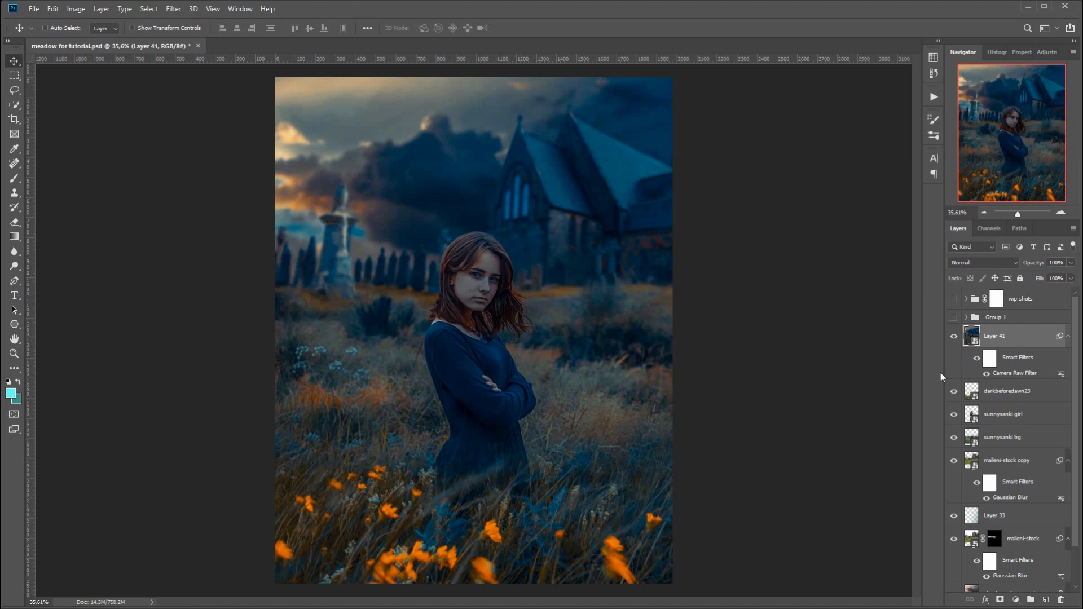
left_click(953, 337)
left_click(953, 337)
- Copy Layer 41's Camera Raw Filter to the darkbeforedawn23, sunnysanki girl, sunnysanki bg, malleni-stock copy, malleni-stock and cloud stock layers
left_click_drag(1031, 373, 1023, 391)
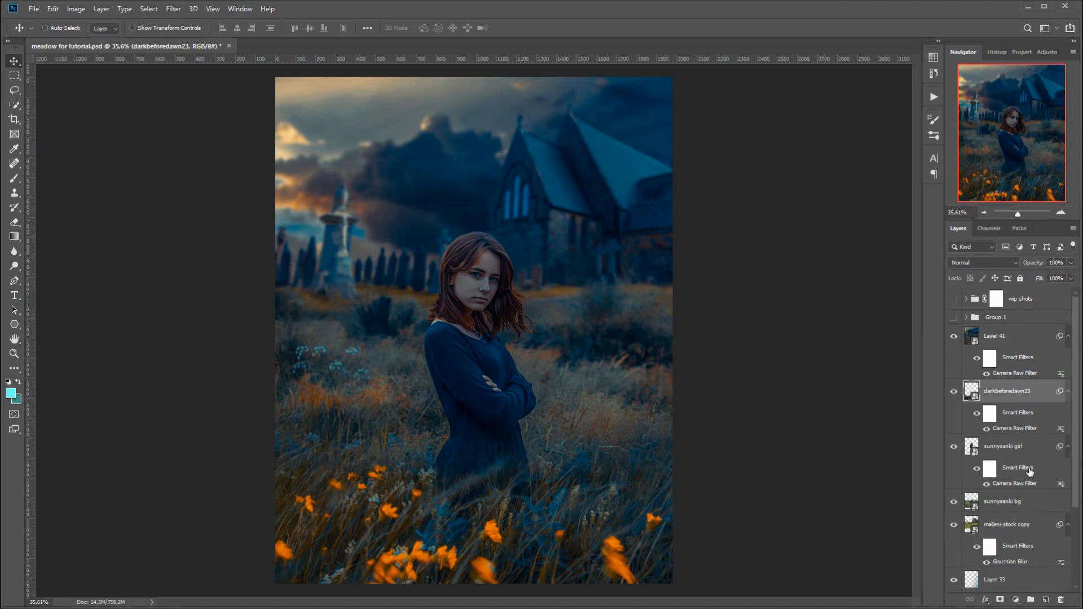
left_click_drag(1022, 485, 1025, 561)
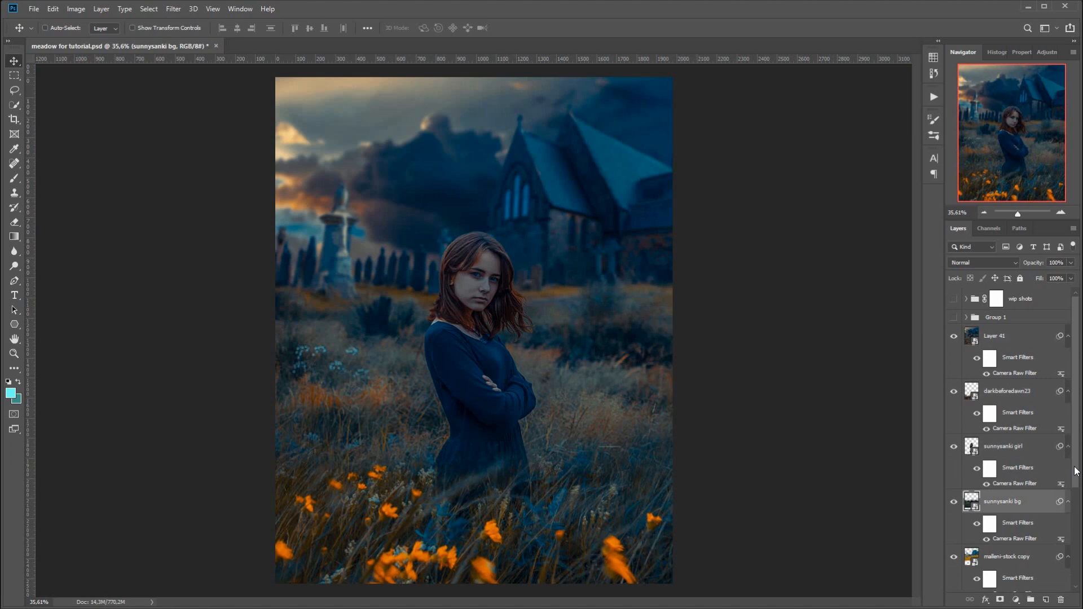
left_click_drag(1075, 467, 1077, 581)
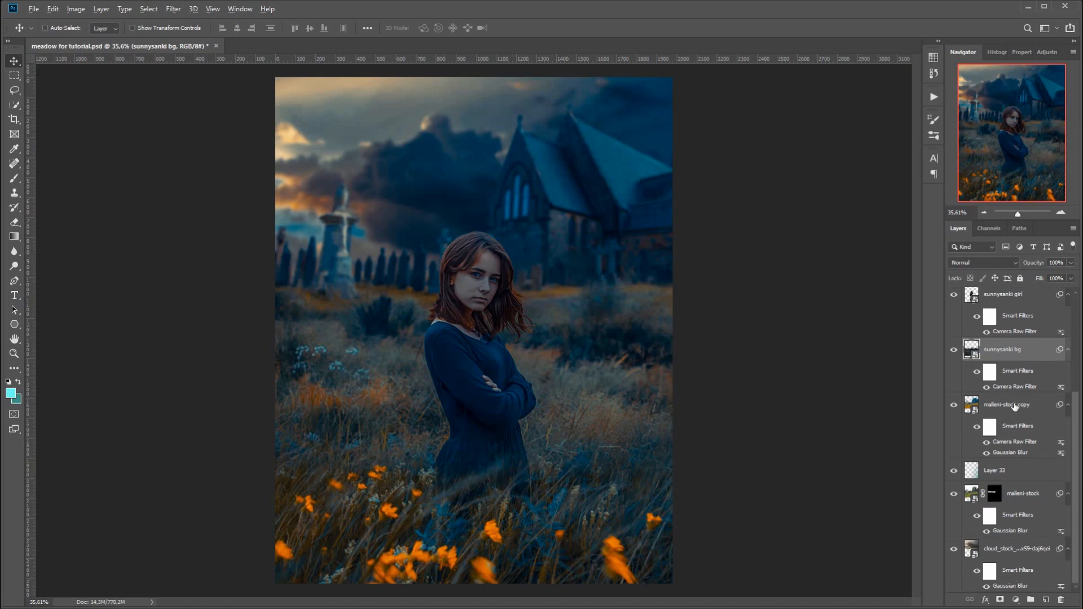
left_click_drag(1014, 387, 1010, 495)
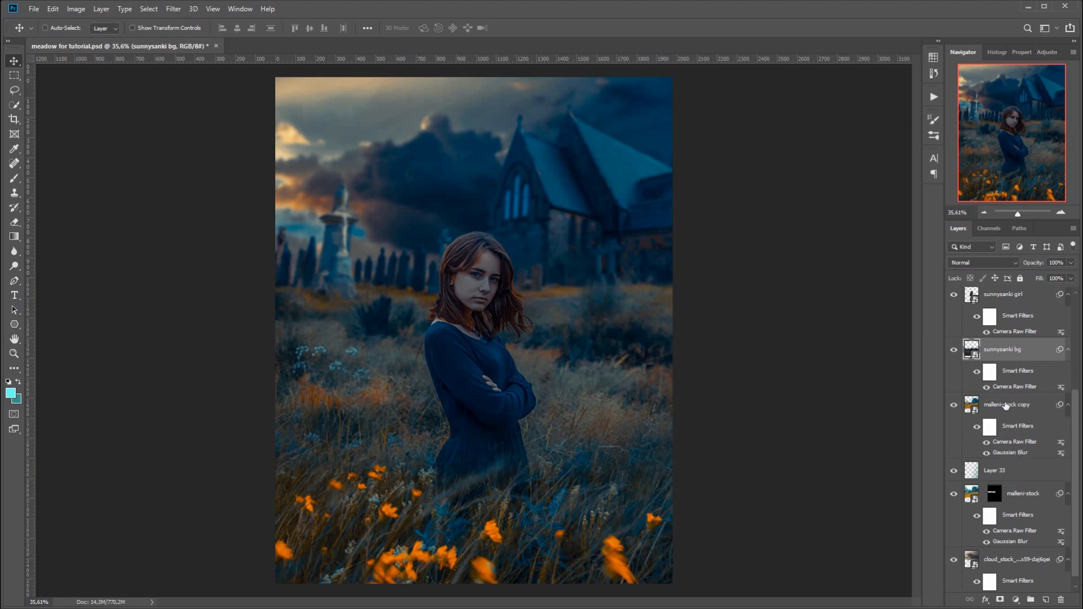
left_click_drag(1028, 387, 1039, 582)
left_click(1069, 504)
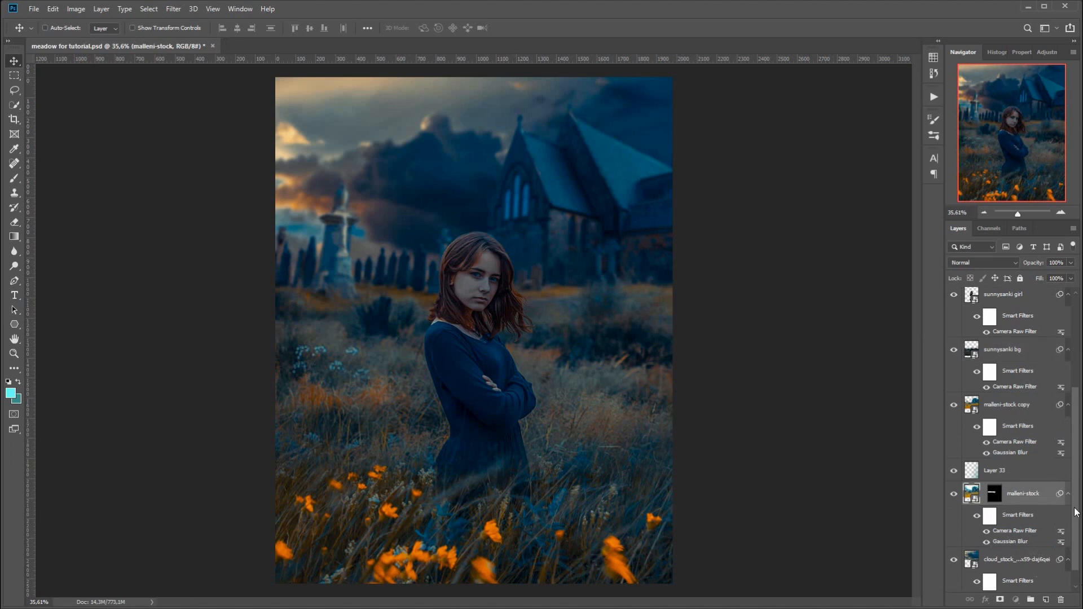
- Hide the merged Layer 41 above the individually filtered layers
scroll(1077, 558, "down", 1)
scroll(1015, 440, "up", 8)
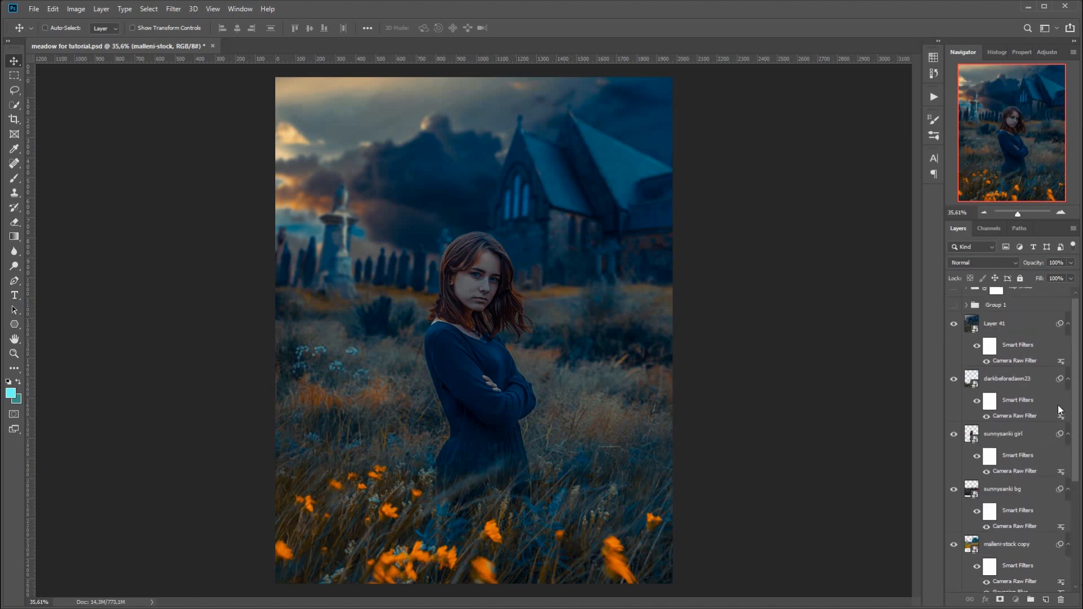
left_click(988, 338)
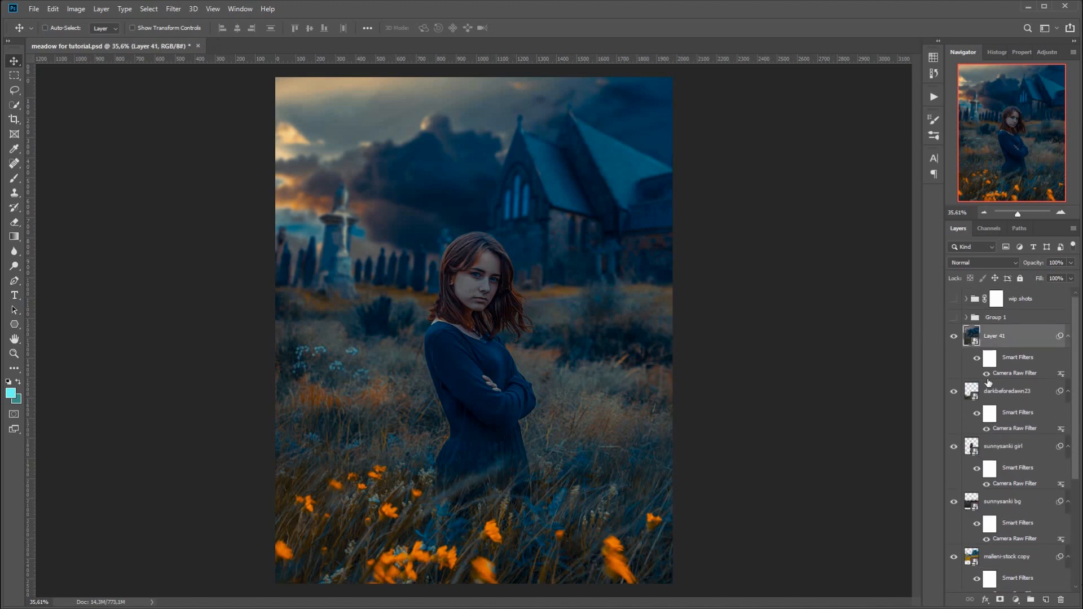
left_click(953, 336)
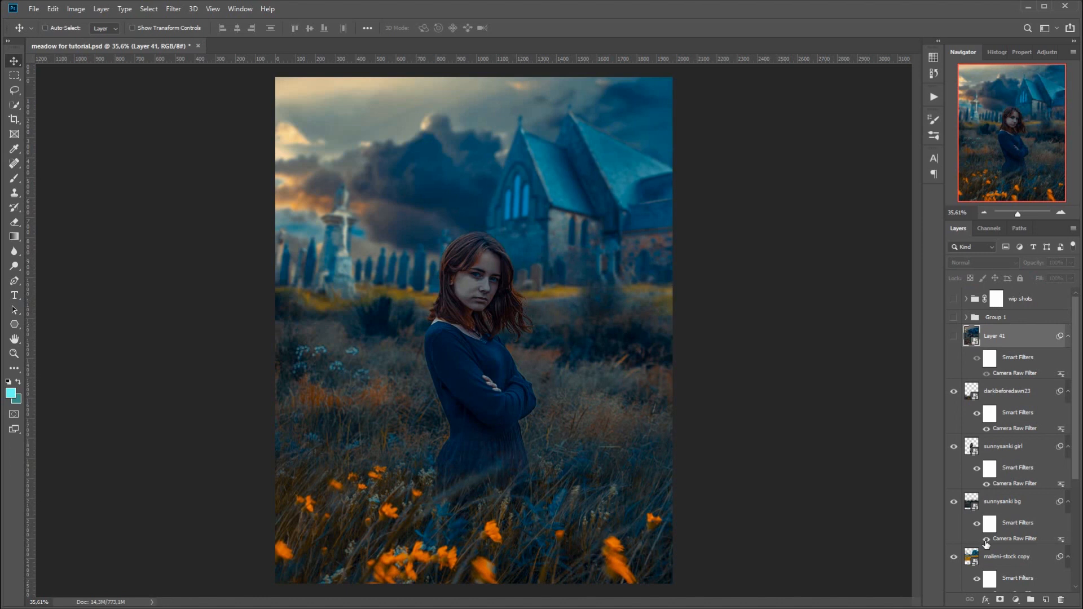
- Toggle the visibility of the malleni-stock copy and sunnysanki bg layers to examine what each graded layer contains
left_click(1004, 558)
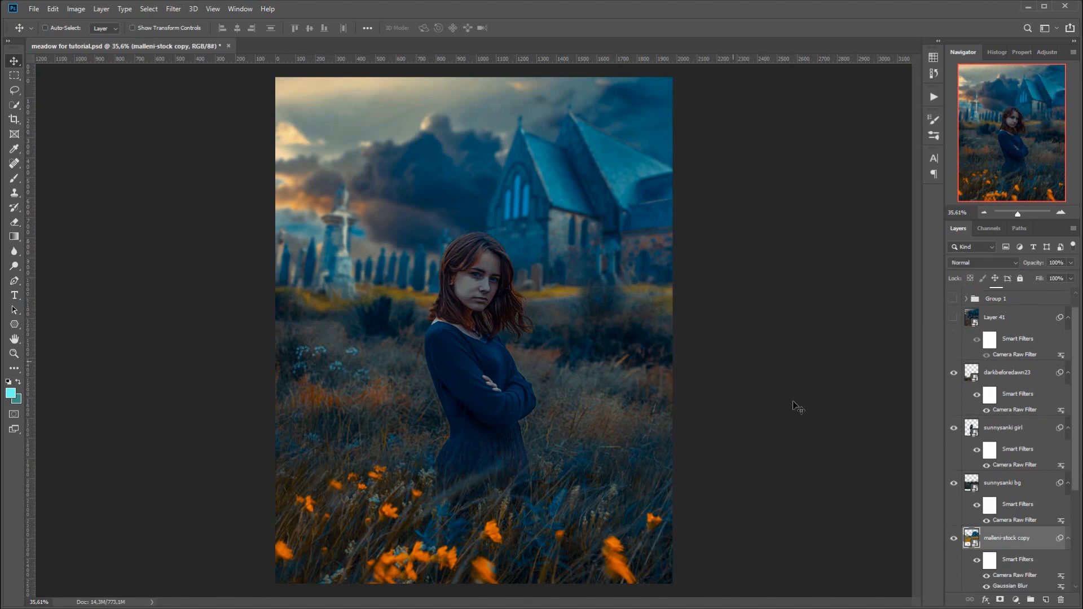
left_click(954, 539)
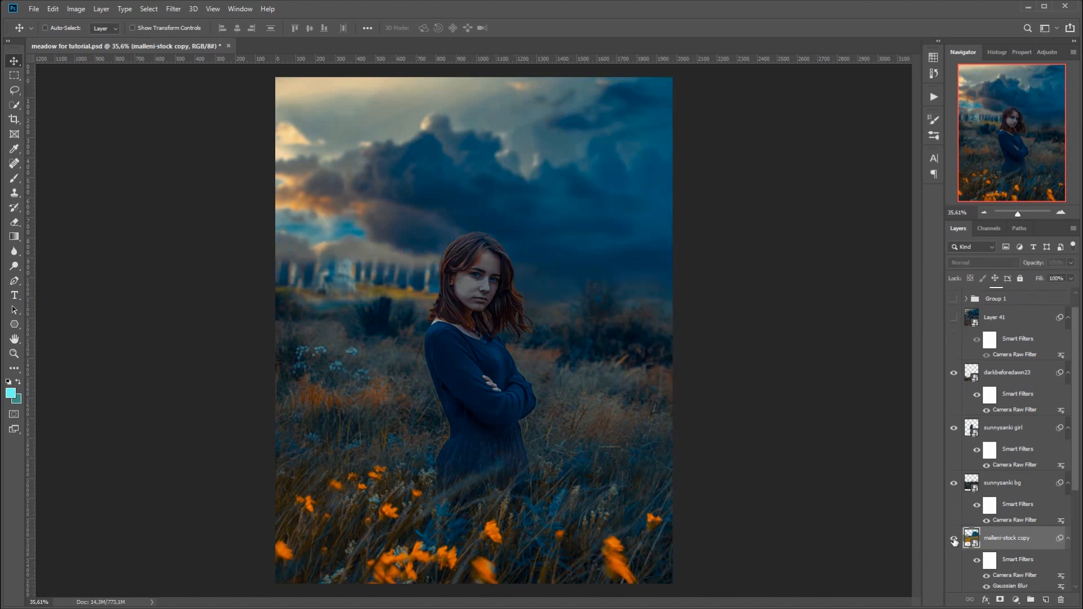
left_click(954, 539)
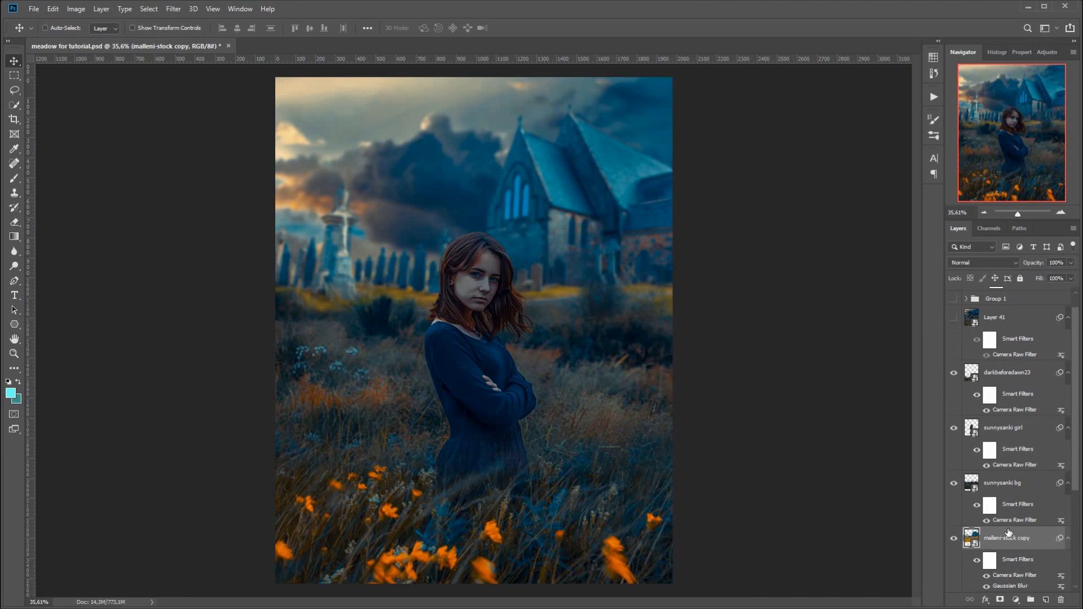
left_click(970, 488)
left_click(953, 484)
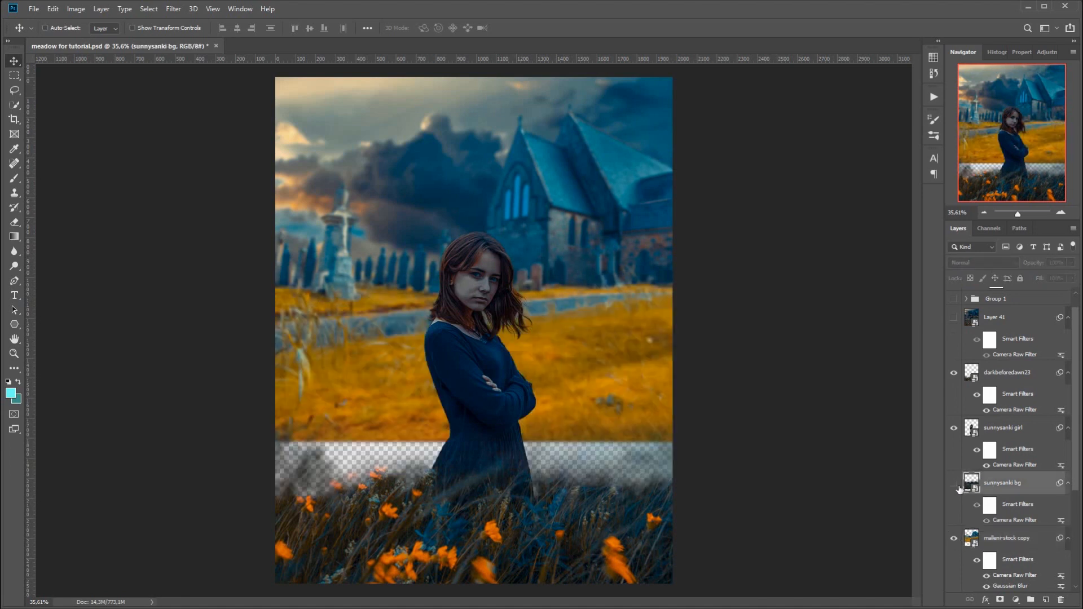
left_click(953, 484)
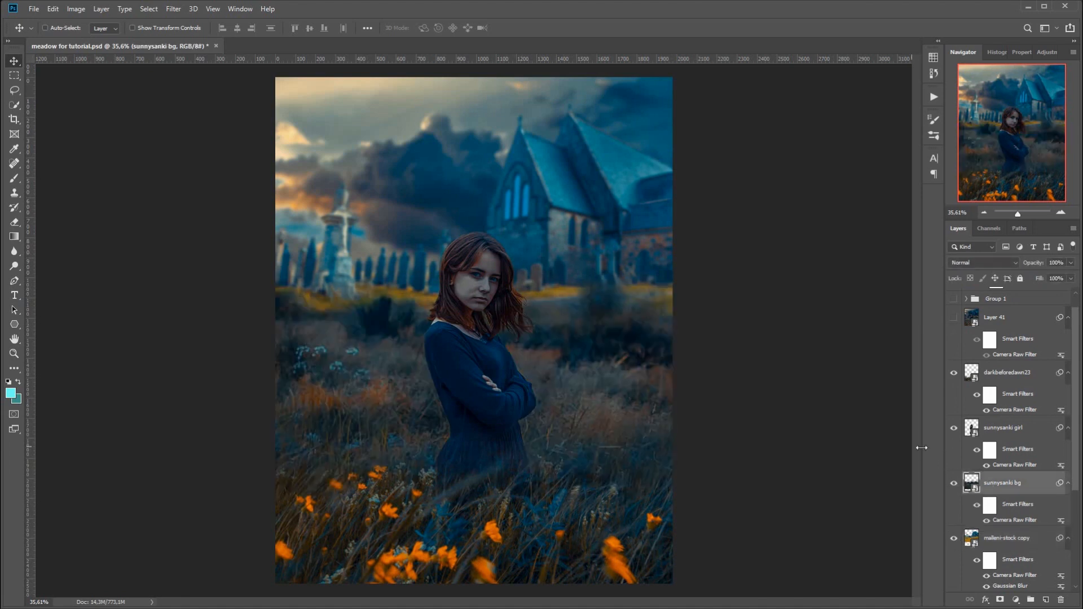
- Open the Gaussian Blur smart filter settings of the malleni-stock copy layer for review, leaving them as they are
left_click(1026, 545)
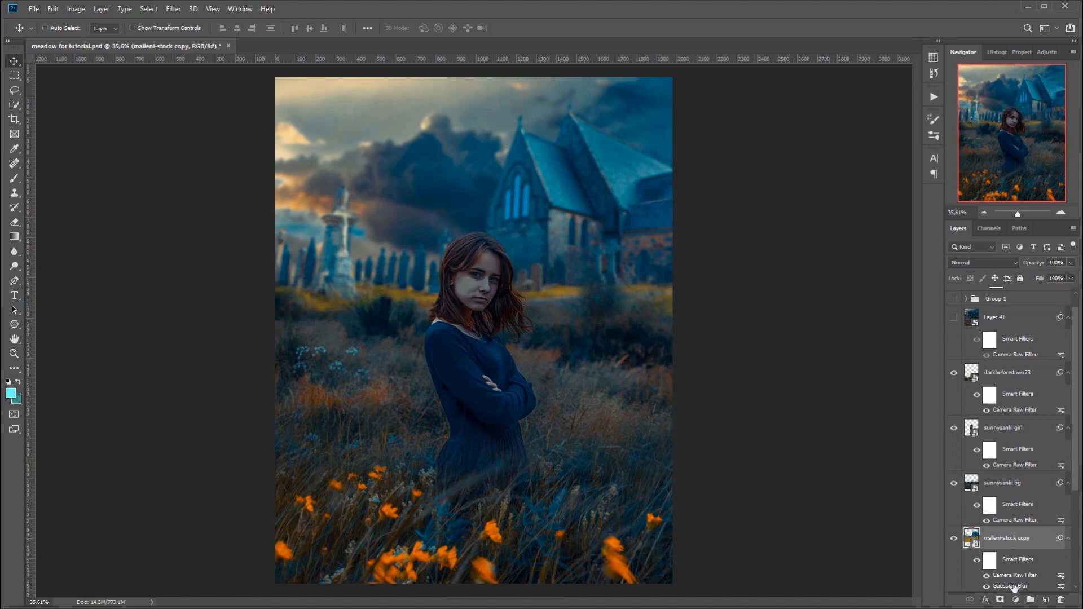
double_click(1013, 586)
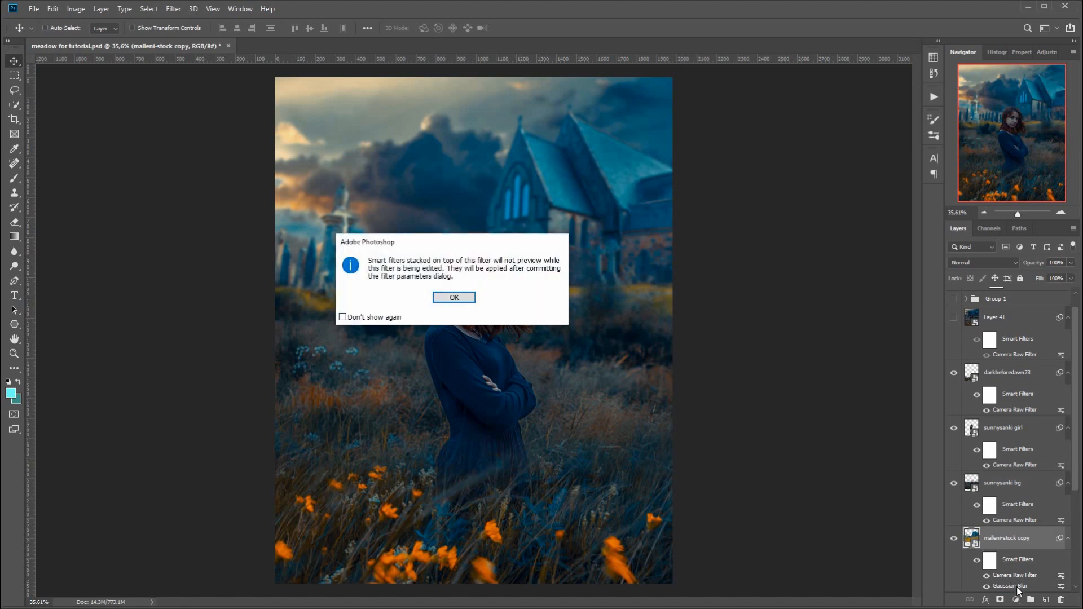
left_click(455, 297)
left_click(781, 239)
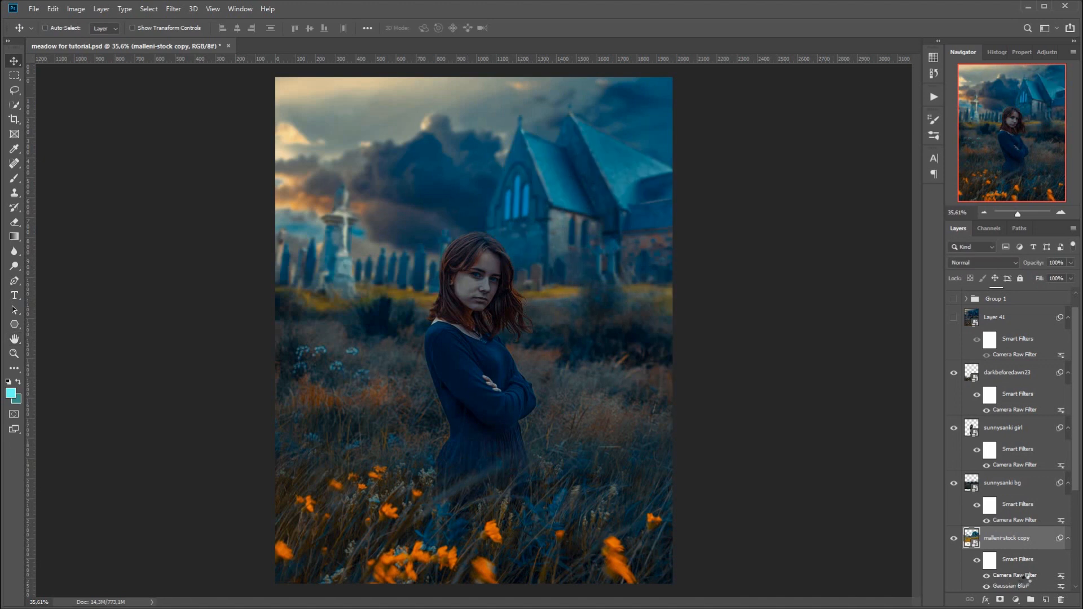
- Try an exposure of -1.50 in the malleni-stock copy layer's Camera Raw Filter
double_click(1028, 575)
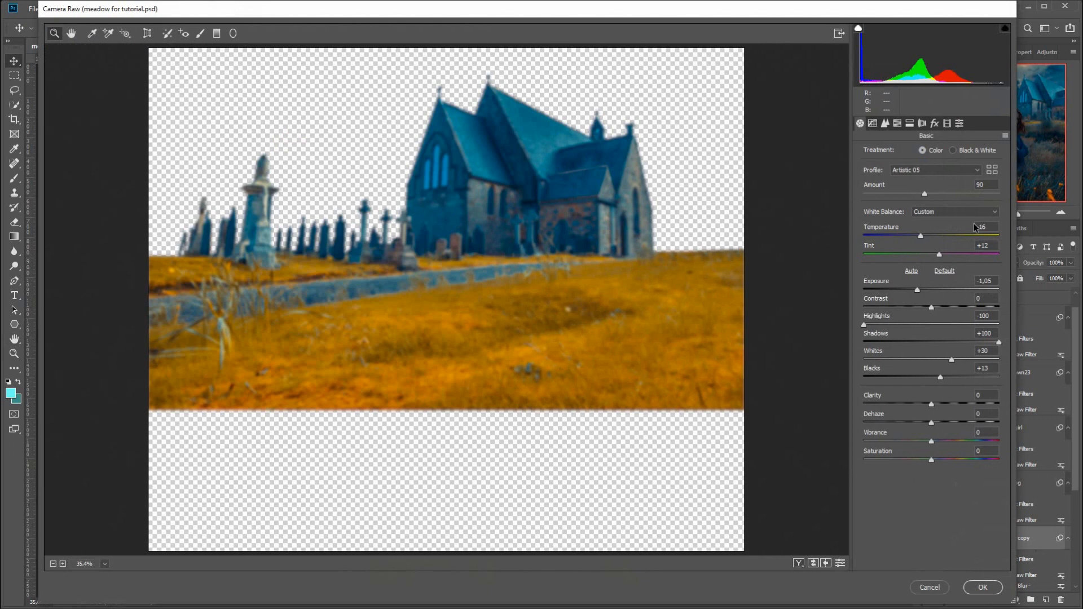
mouse_move(918, 290)
left_mouse_down()
mouse_move(901, 289)
mouse_move(911, 290)
left_mouse_up()
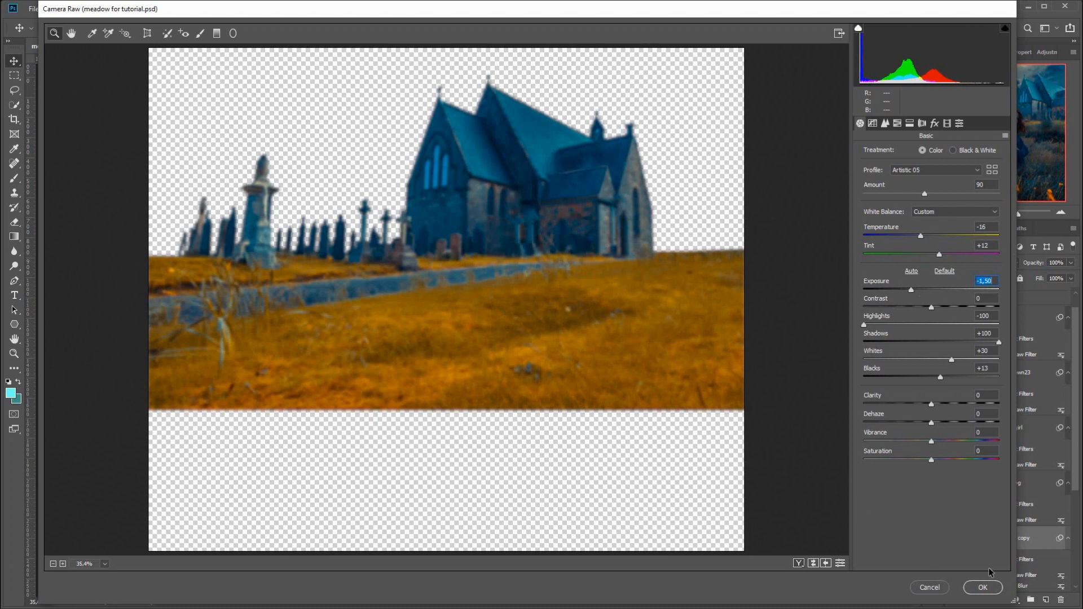
left_click(929, 587)
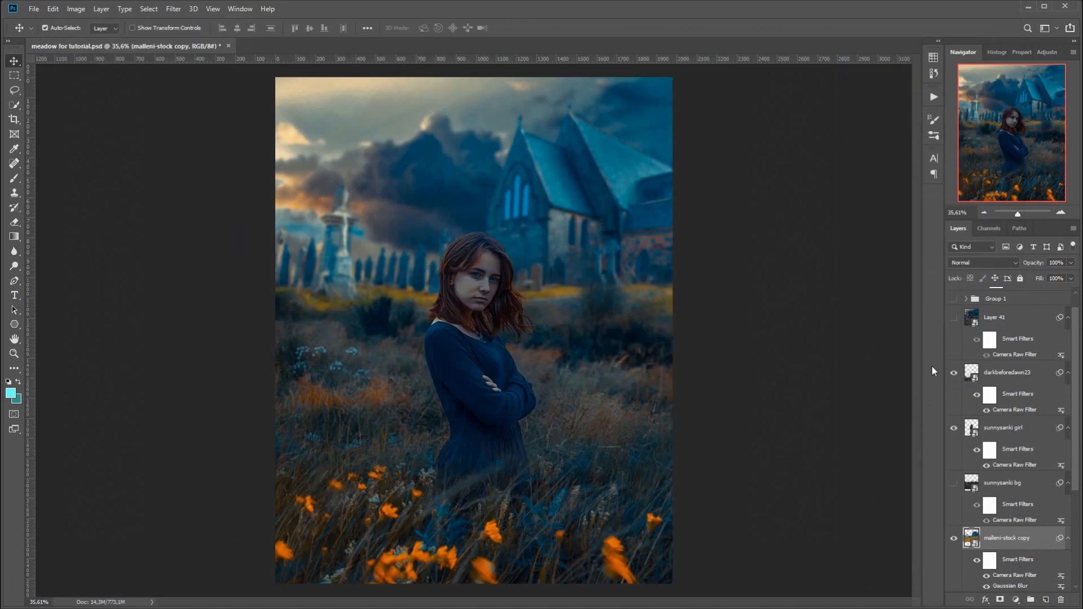
- Revert the copied Camera Raw filters on the individual layers, returning to the history state with Layer 41 visible above the unfiltered layers
key("ctrl+z")
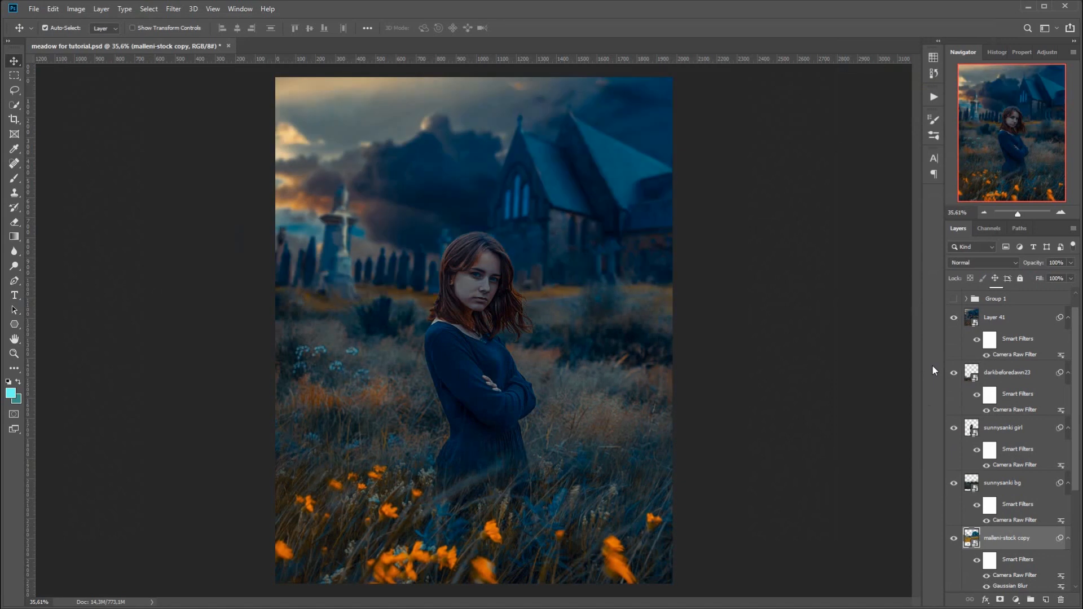
key("ctrl+z")
key("ctrl+z")
key("ctrl+z")
key("ctrl+z")
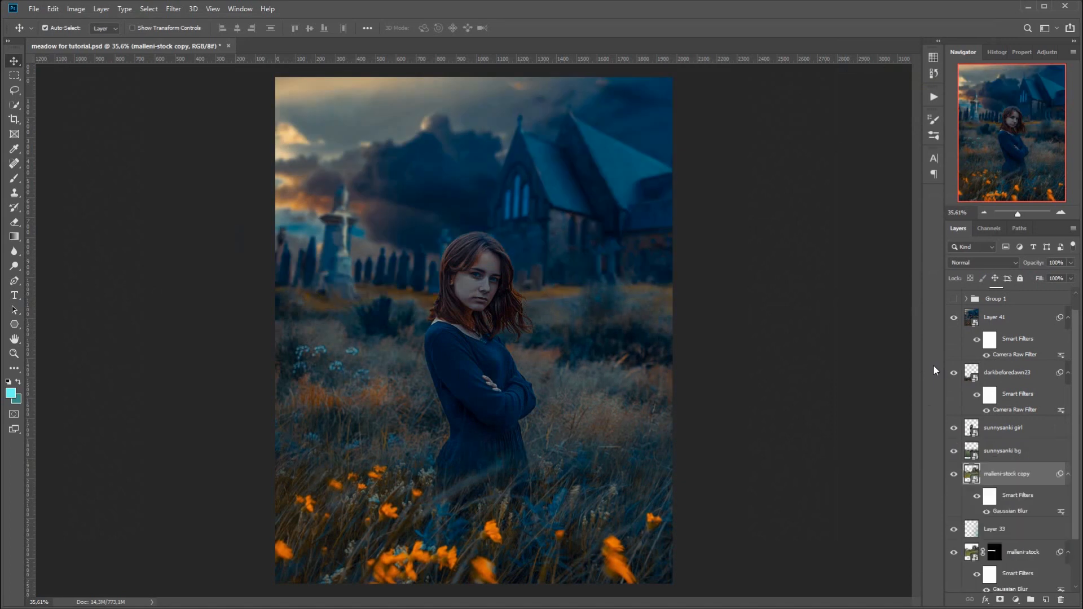
key("ctrl+z")
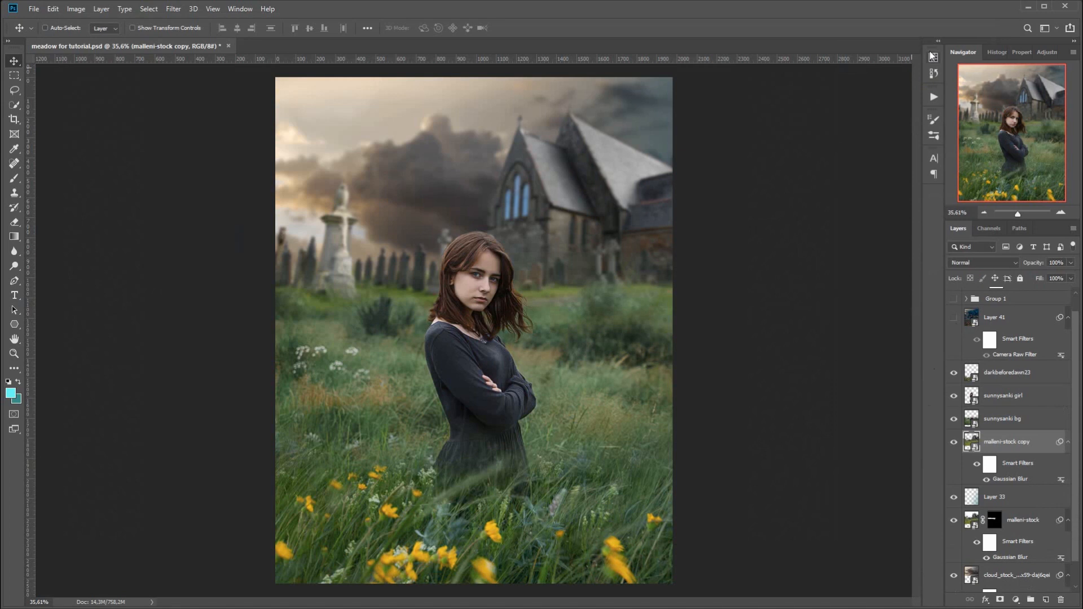
left_click(932, 73)
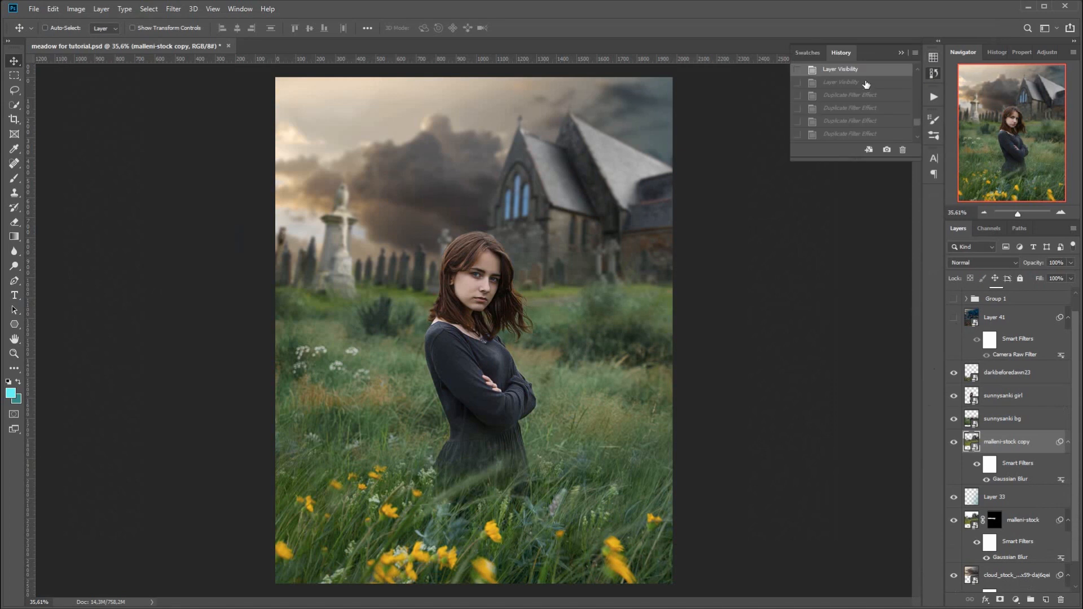
left_click(865, 84)
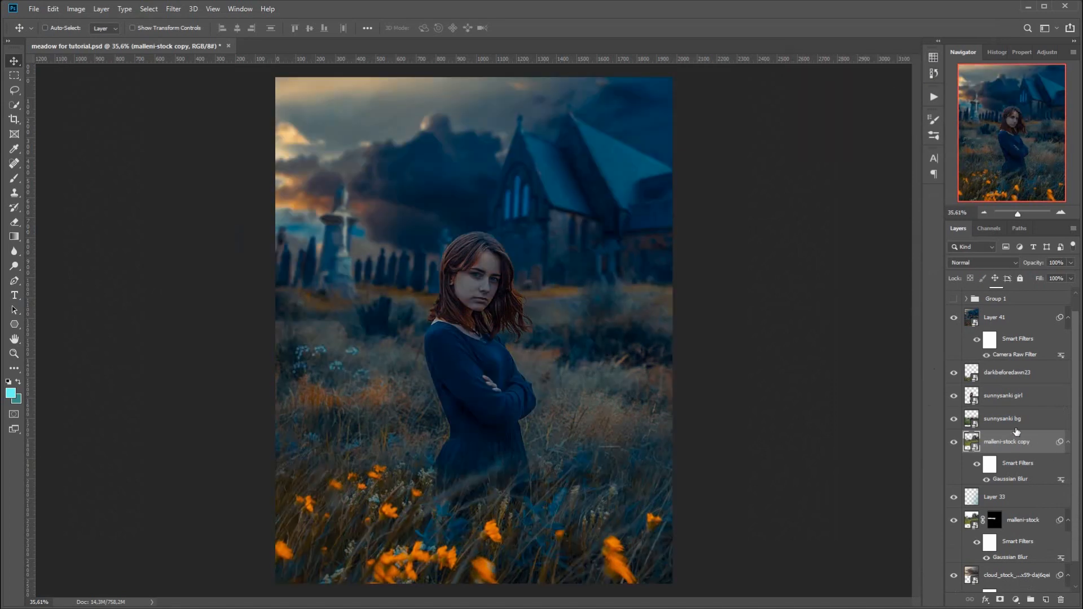
- Show and expand Group 1, hide Layer 41 beneath it, and select Layer 4 to inspect the finished glow version
left_click(1030, 378)
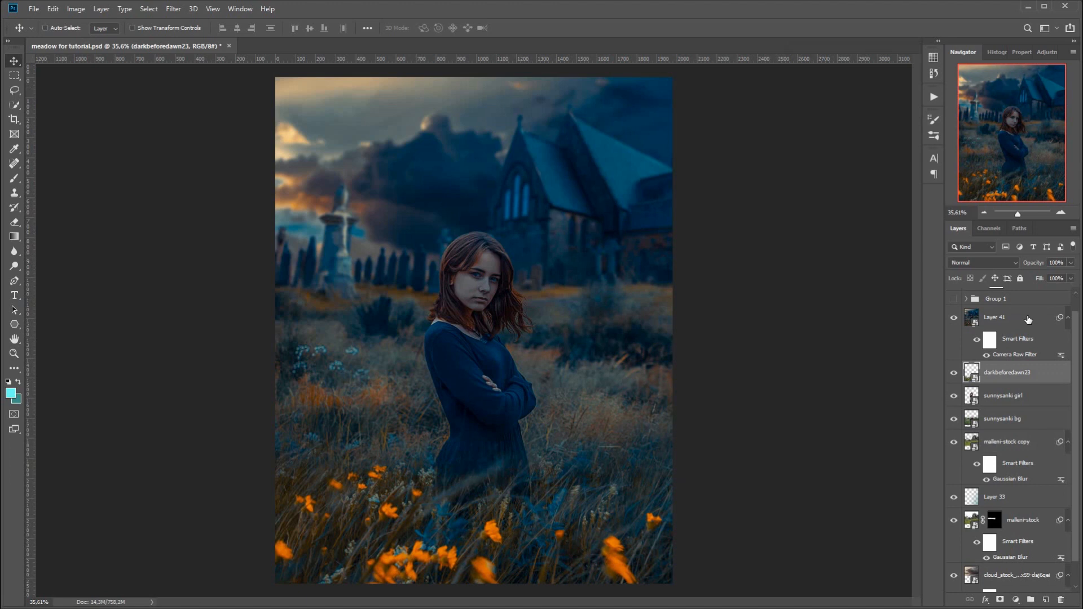
left_click(1060, 313)
scroll(1074, 339, "up", 1)
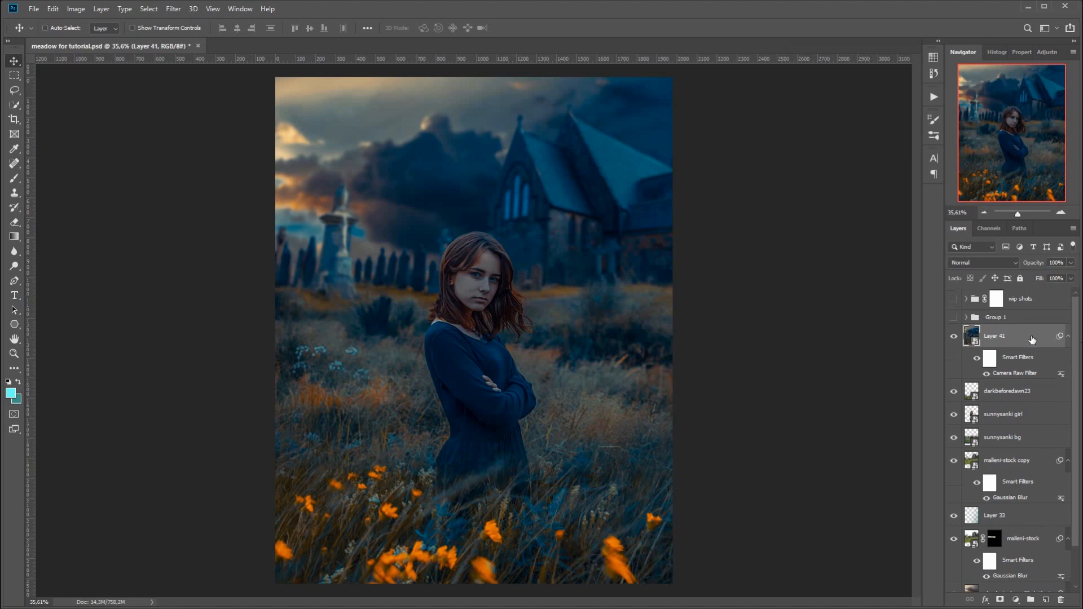
left_click(953, 317)
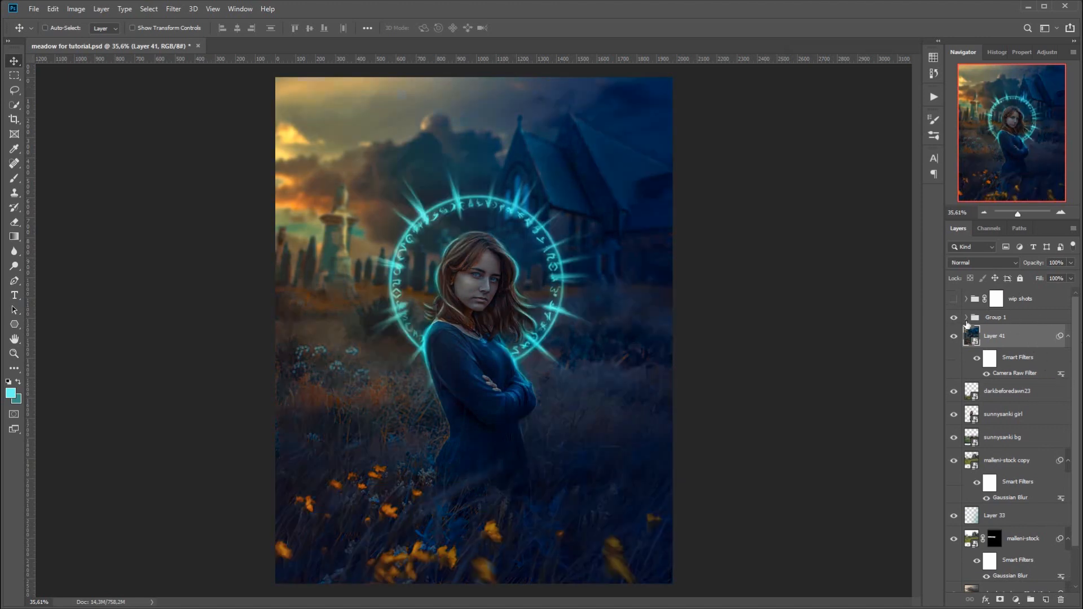
left_click(966, 317)
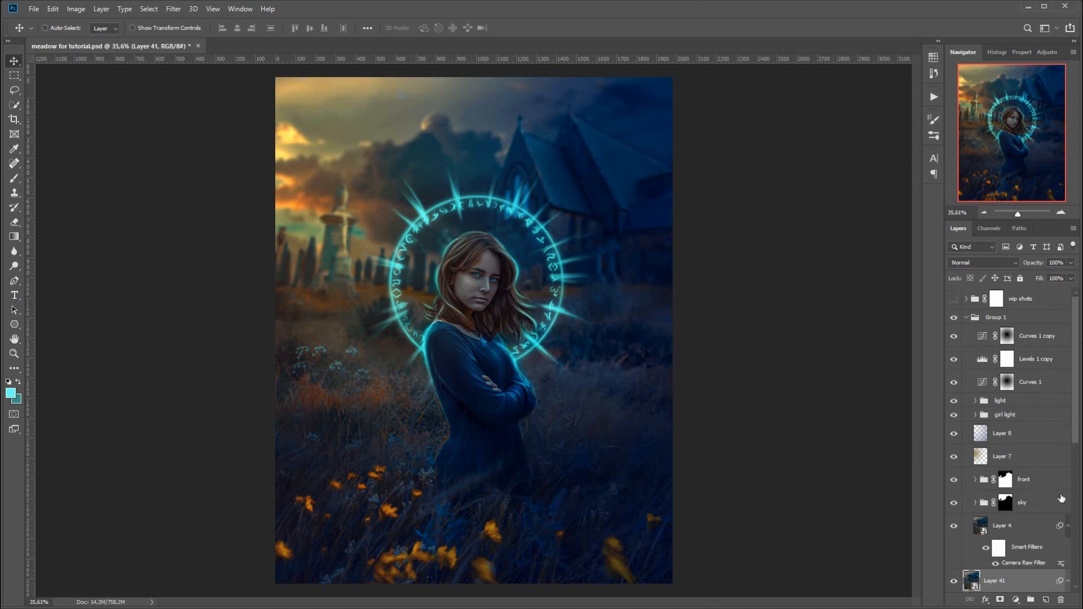
left_click(953, 580)
left_click(1007, 526)
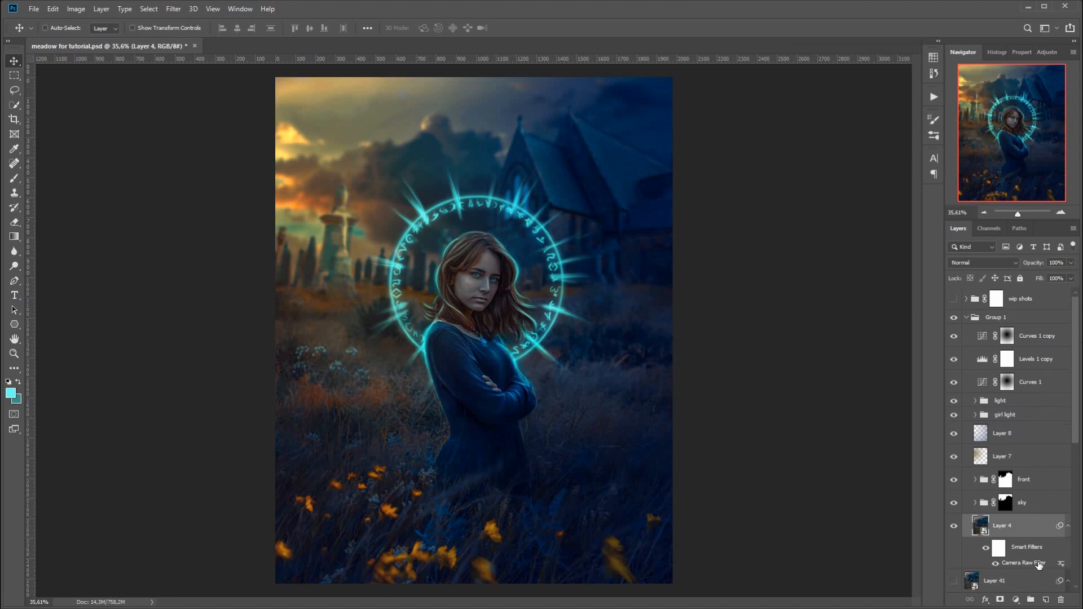
- Examine the contents of the masked sky and front groups inside Group 1
left_click(979, 505)
left_click(974, 503)
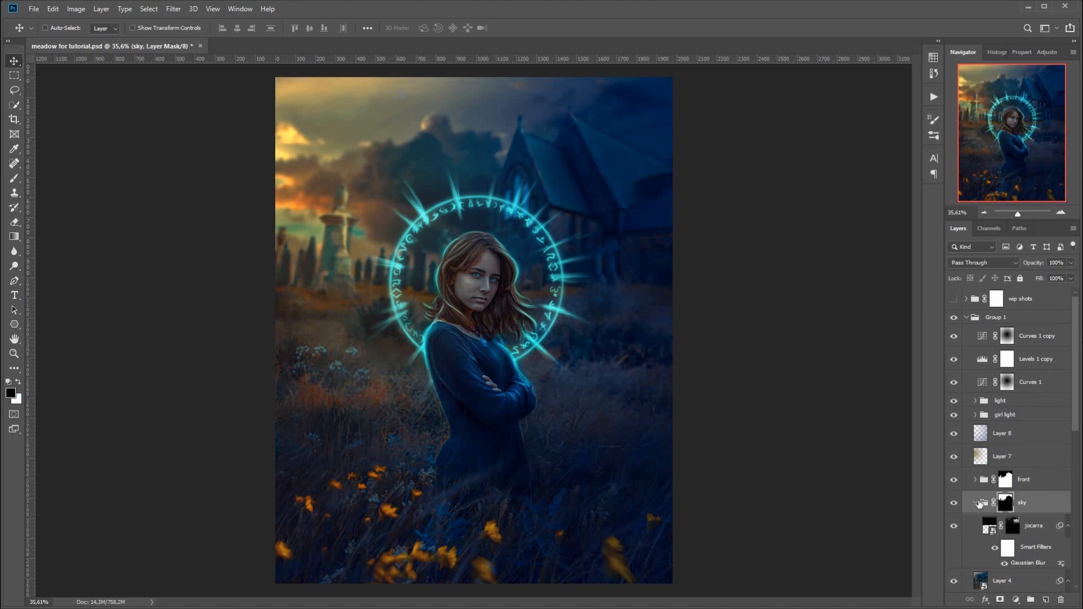
left_click(975, 503)
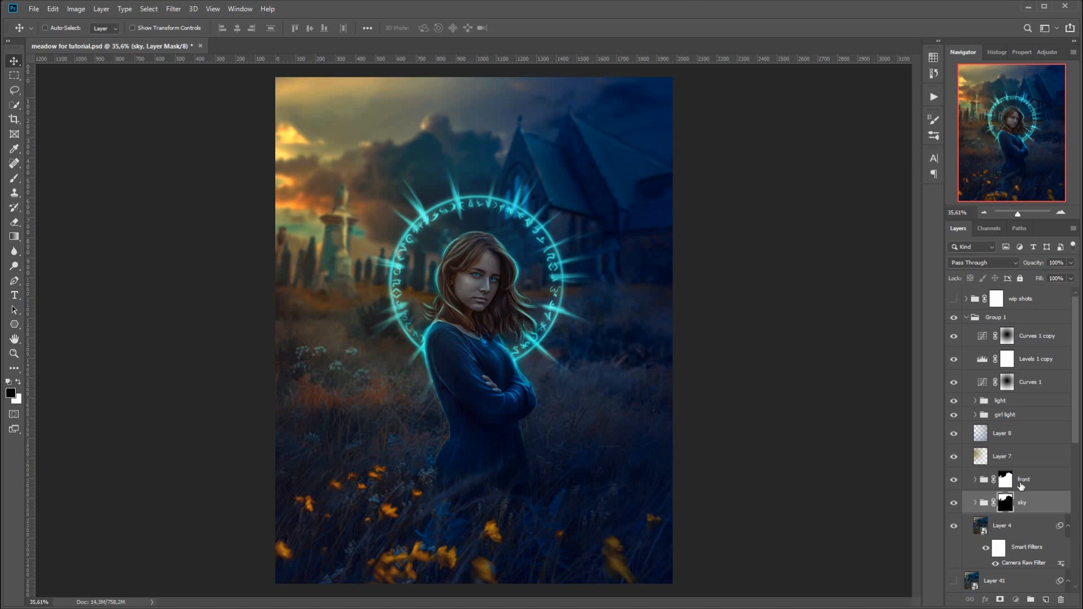
left_click(1020, 484)
left_click(976, 480)
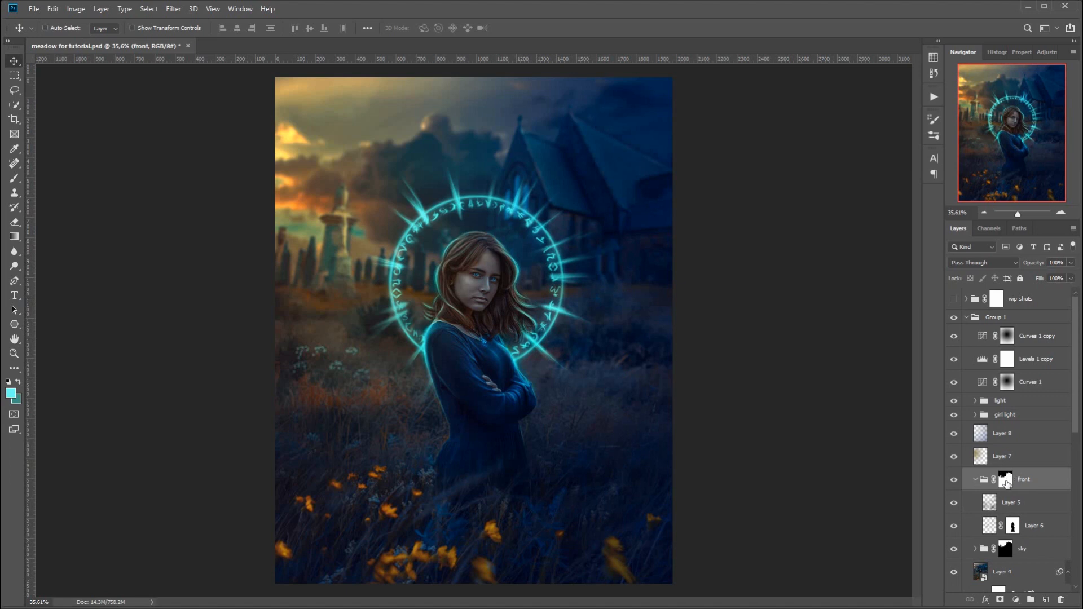
- Inspect the malleni-stock layers by toggling malleni-stock copy's visibility and loading its outline as a selection, then clear the selection
left_click_drag(1077, 424, 1081, 577)
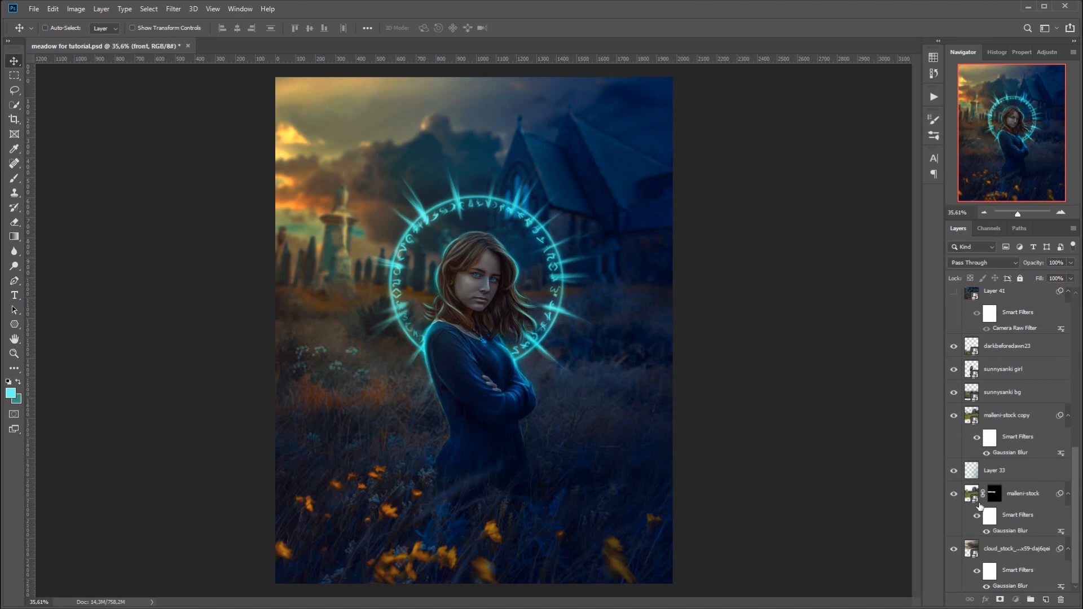
left_click(972, 499)
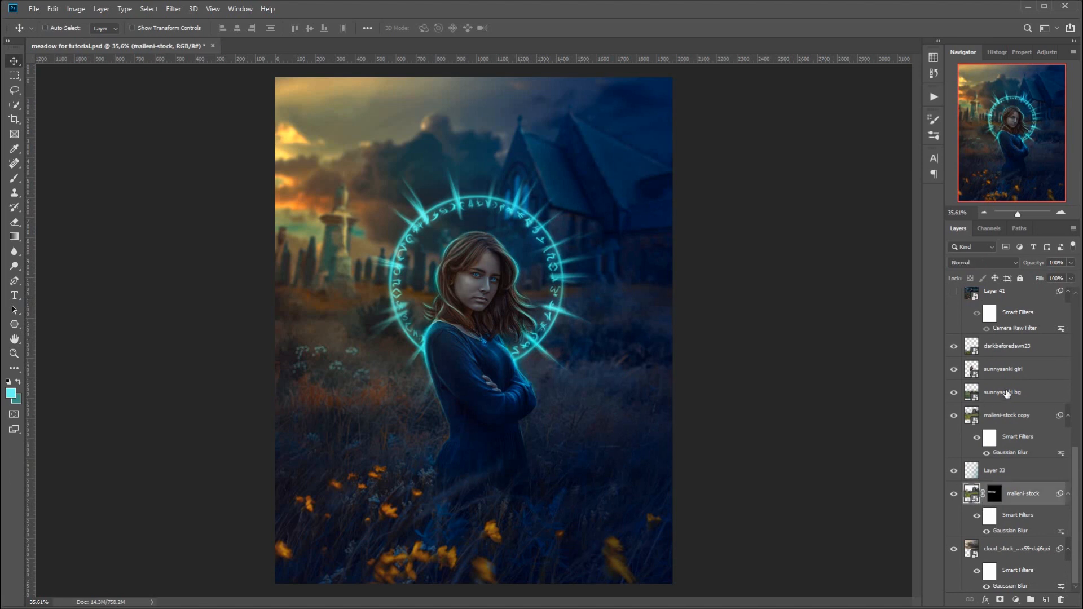
left_click(977, 422)
left_click(954, 415)
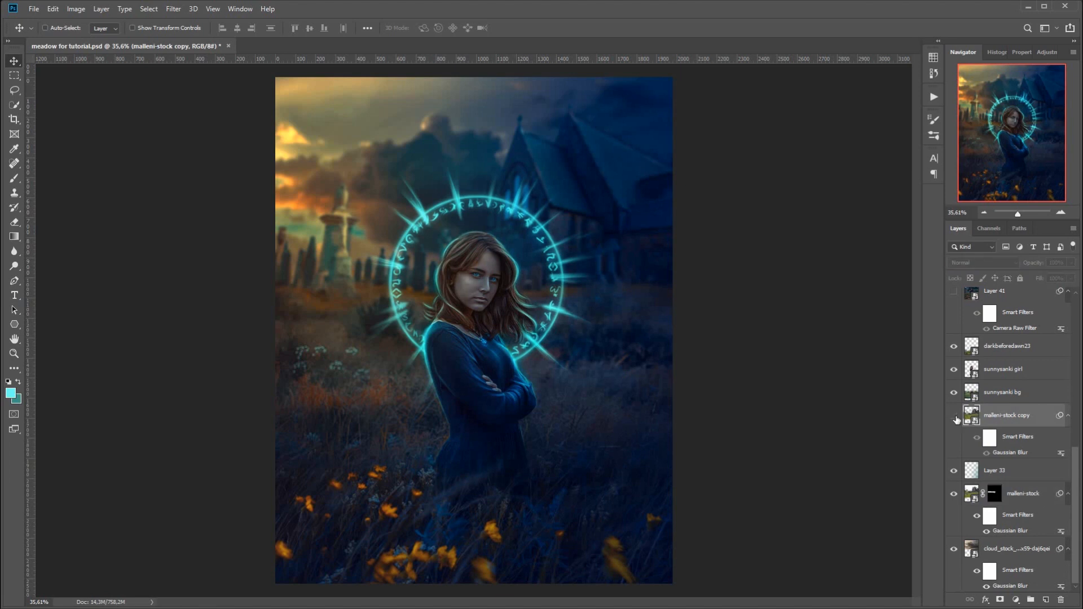
left_click(955, 418)
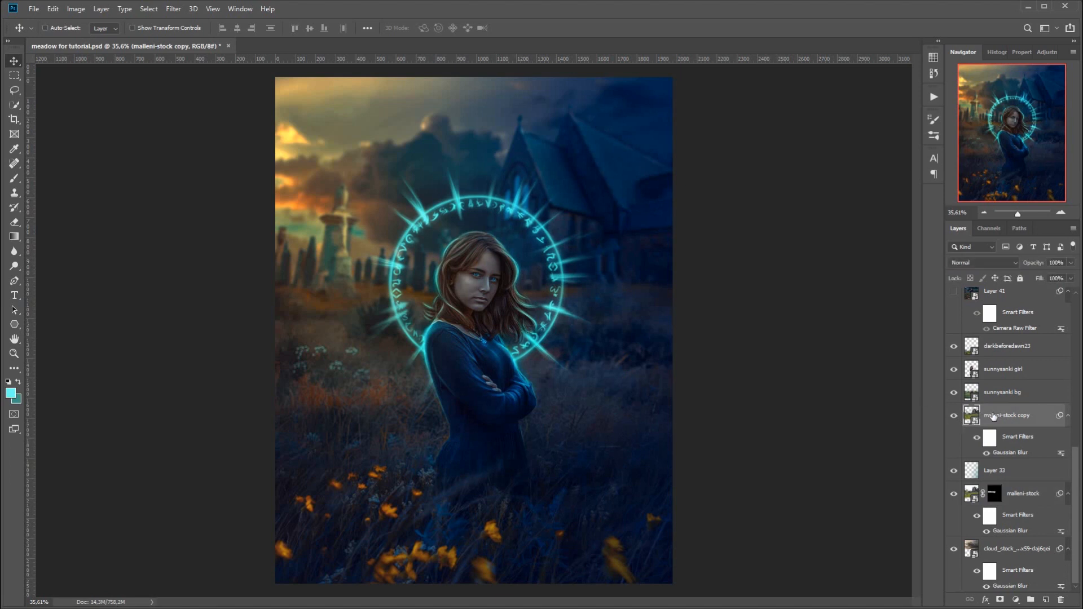
left_click(971, 416, "ctrl")
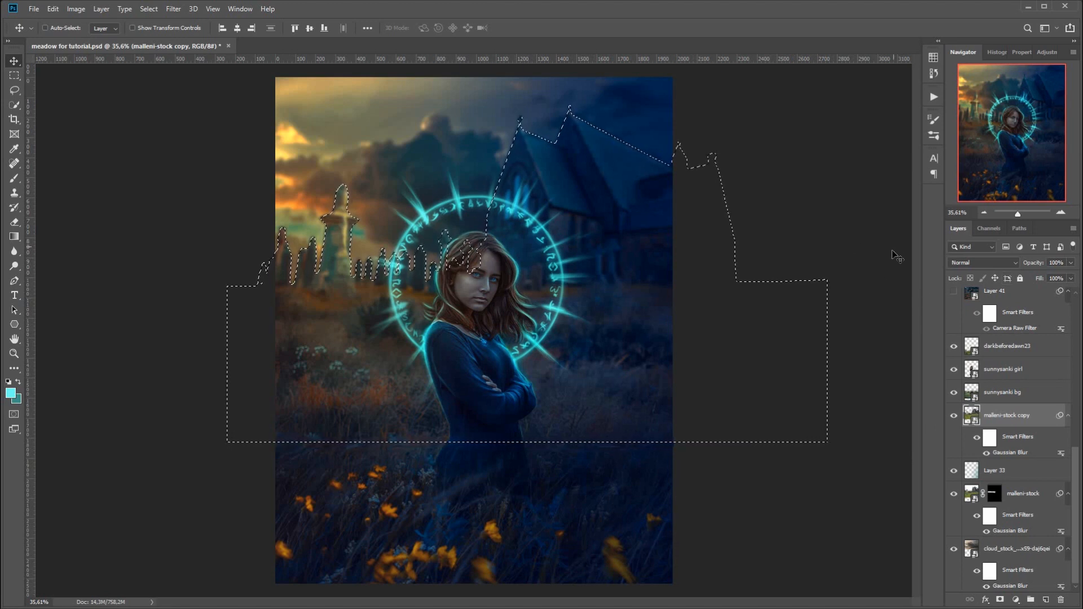
key("ctrl+d")
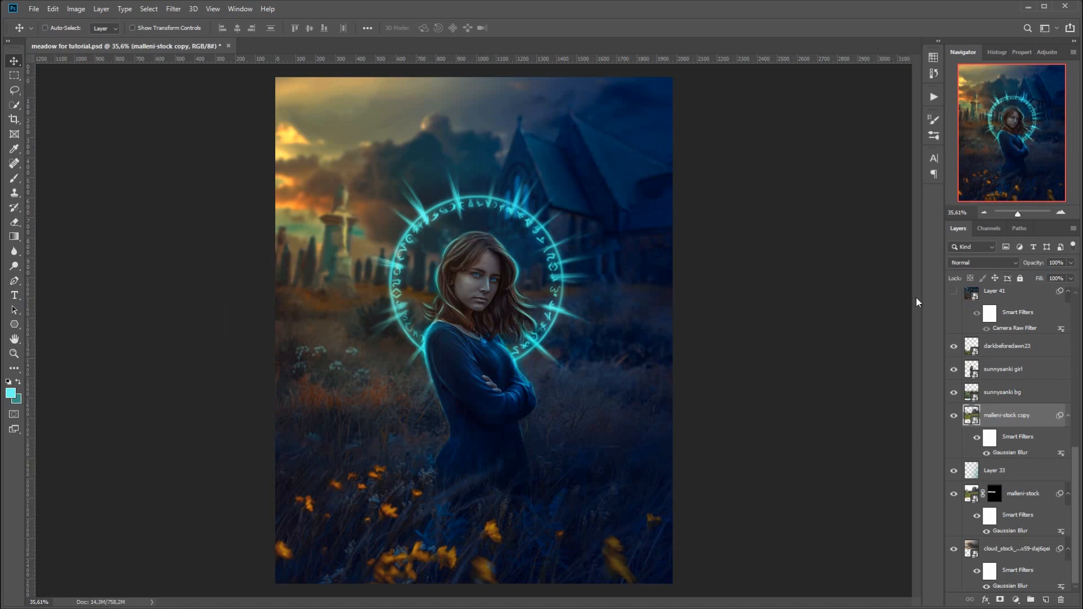
- Collapse and hide Group 1, and show Layer 41 again
scroll(1080, 440, "up", 10)
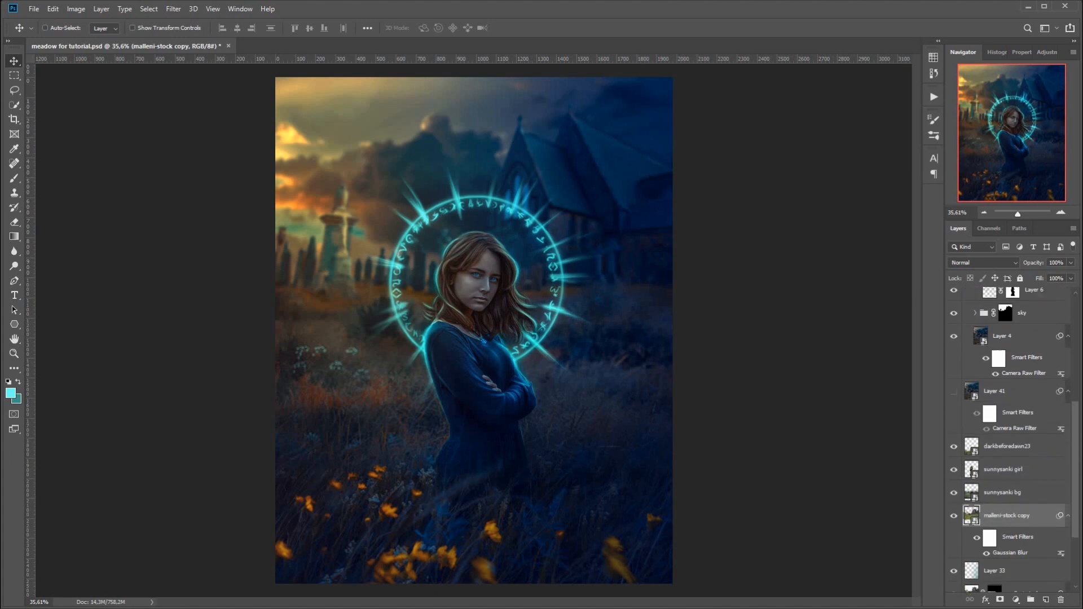
scroll(1010, 439, "up", 4)
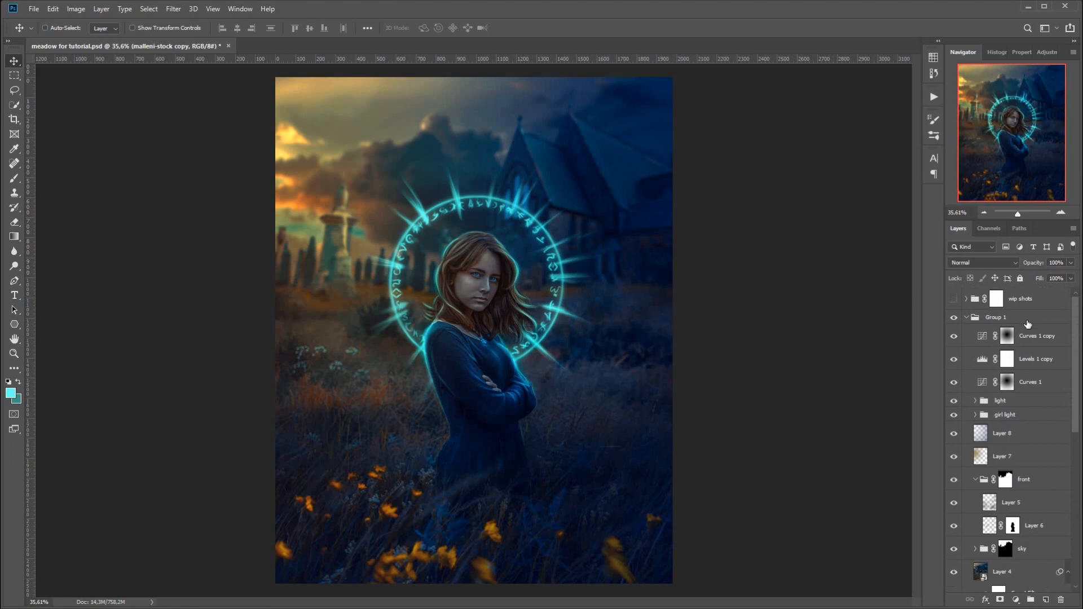
left_click(967, 317)
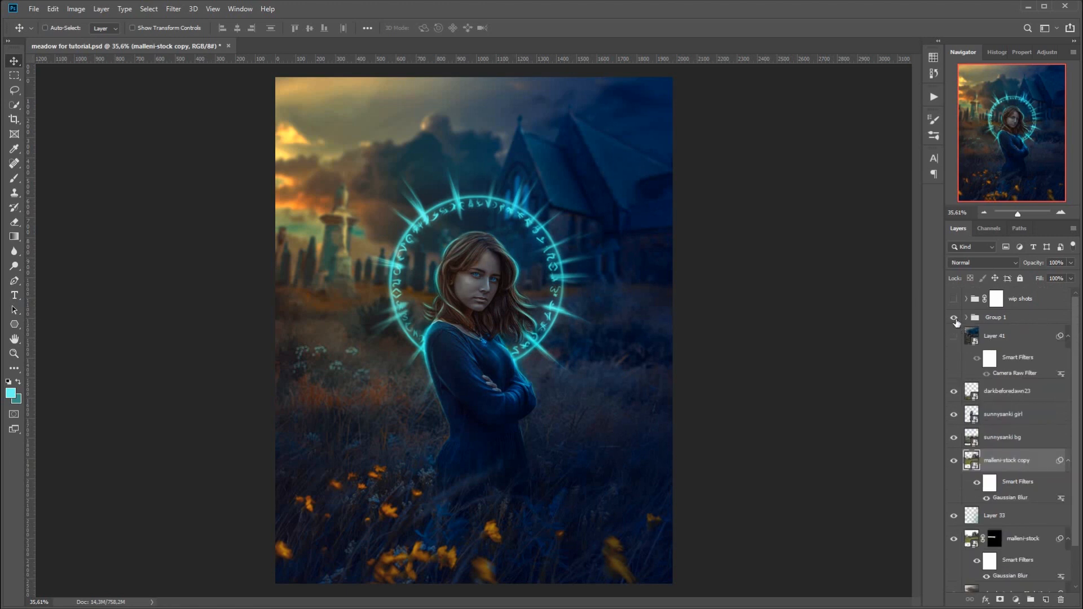
left_click(954, 318)
left_click(954, 337)
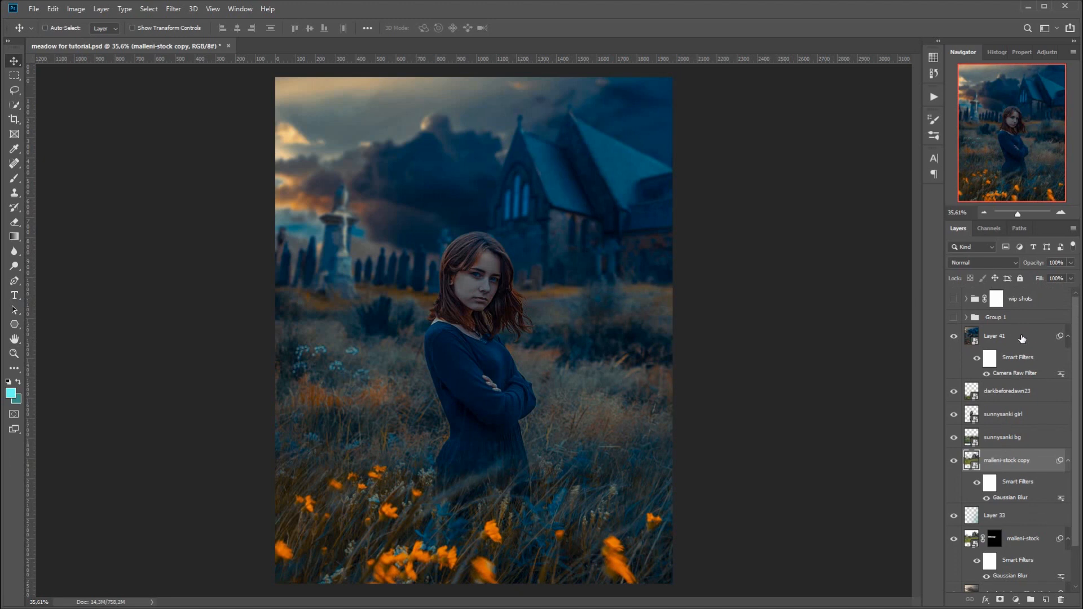
- Duplicate Layer 41, place the copy directly above the darkbeforedawn23 layer and clip it to that layer
left_click_drag(1022, 338, 1037, 598)
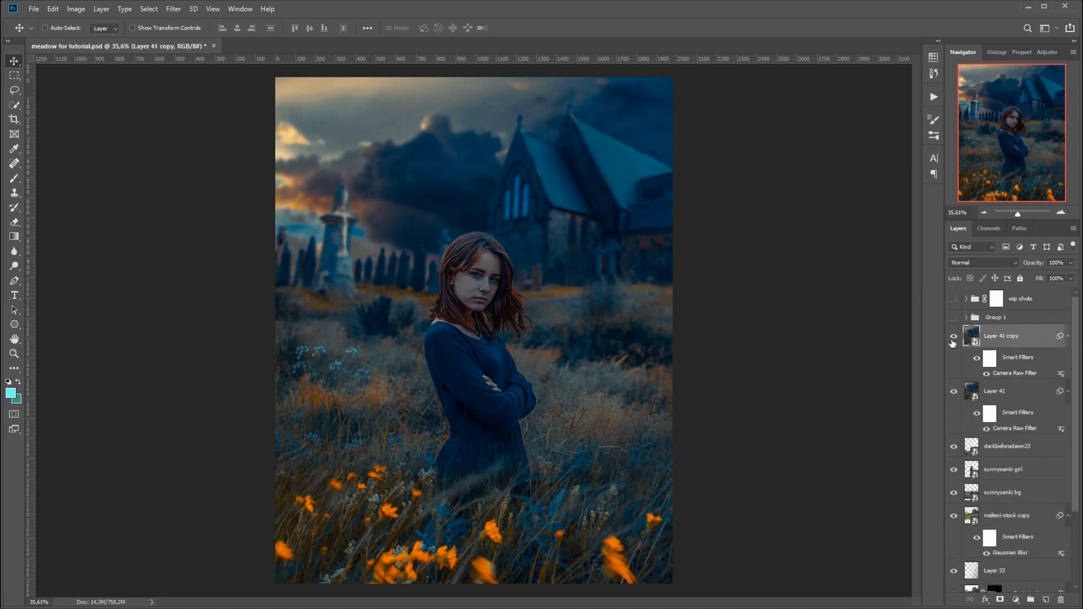
left_click_drag(974, 340, 994, 454)
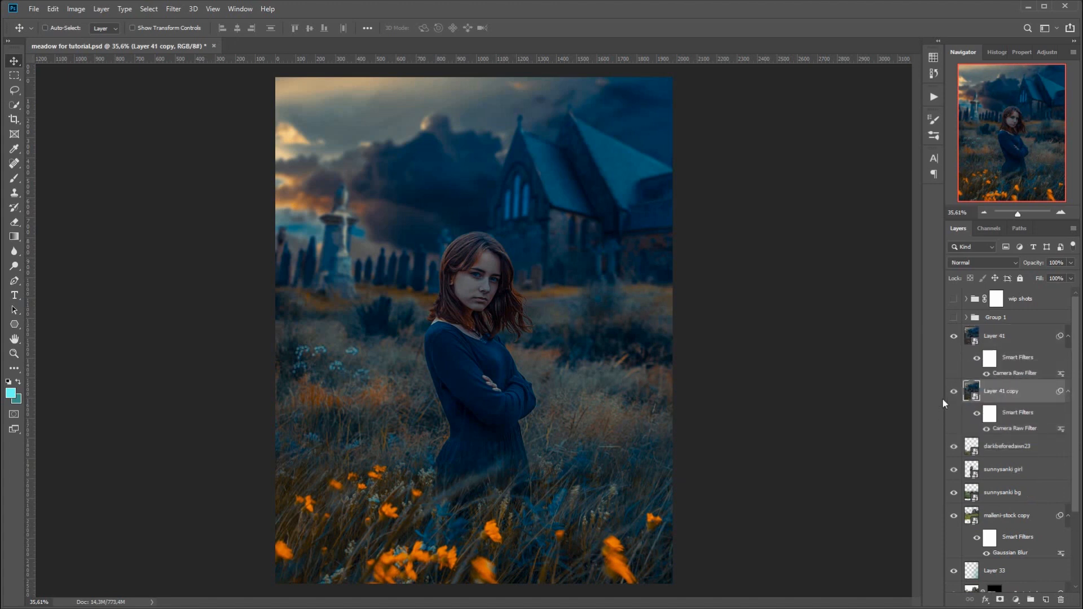
left_click(972, 436, "alt")
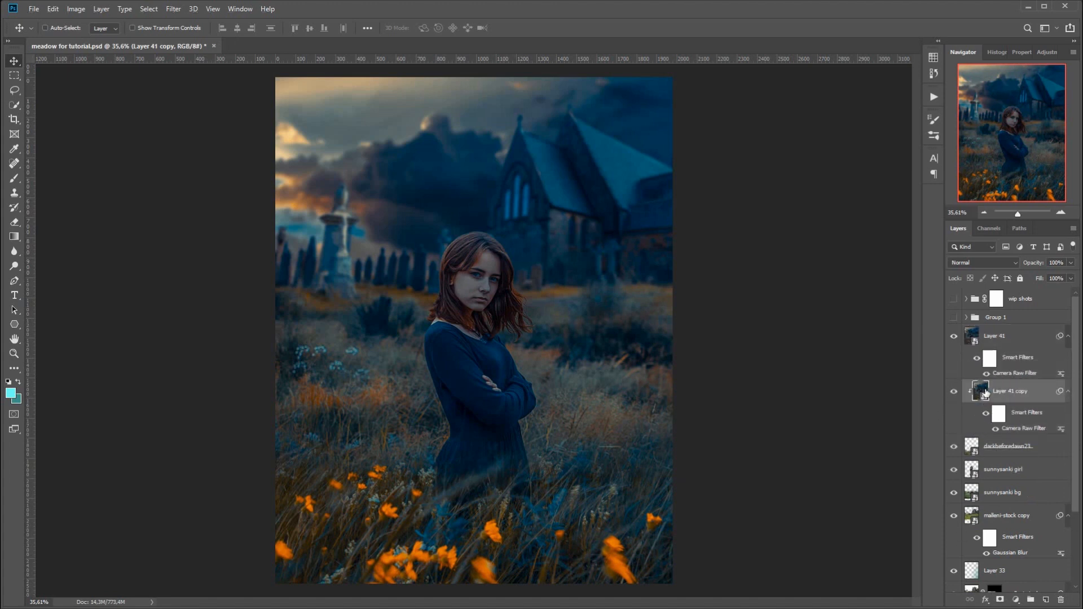
- Toggle the visibility of Layer 41 and its clipped copy to examine which part of the image the clipped grade affects
left_click(953, 336)
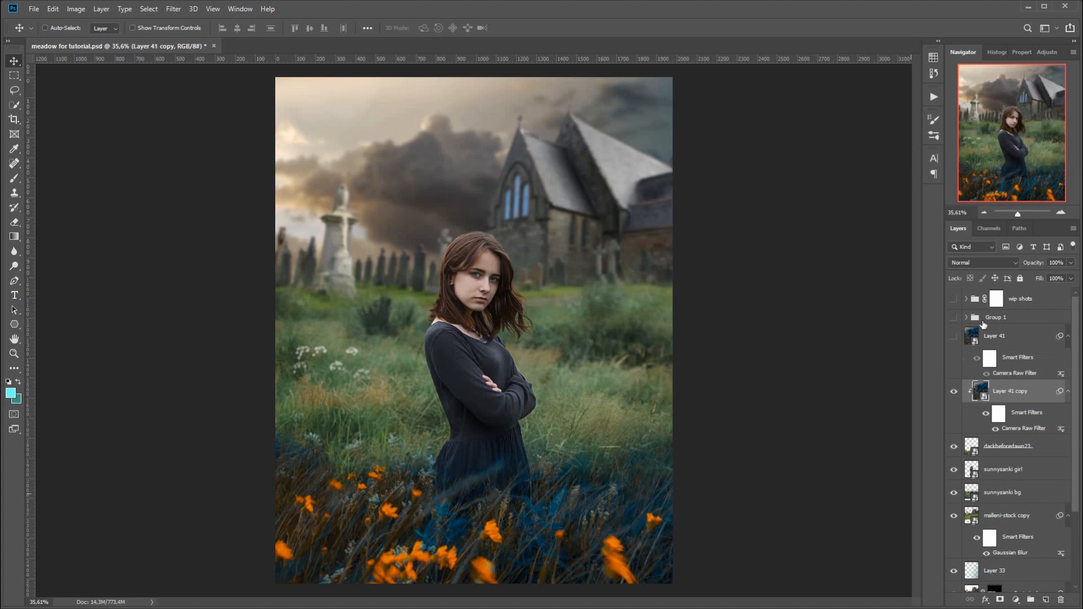
left_click(953, 337)
left_click(953, 338)
left_click(953, 337)
left_click(952, 337)
left_click(954, 339)
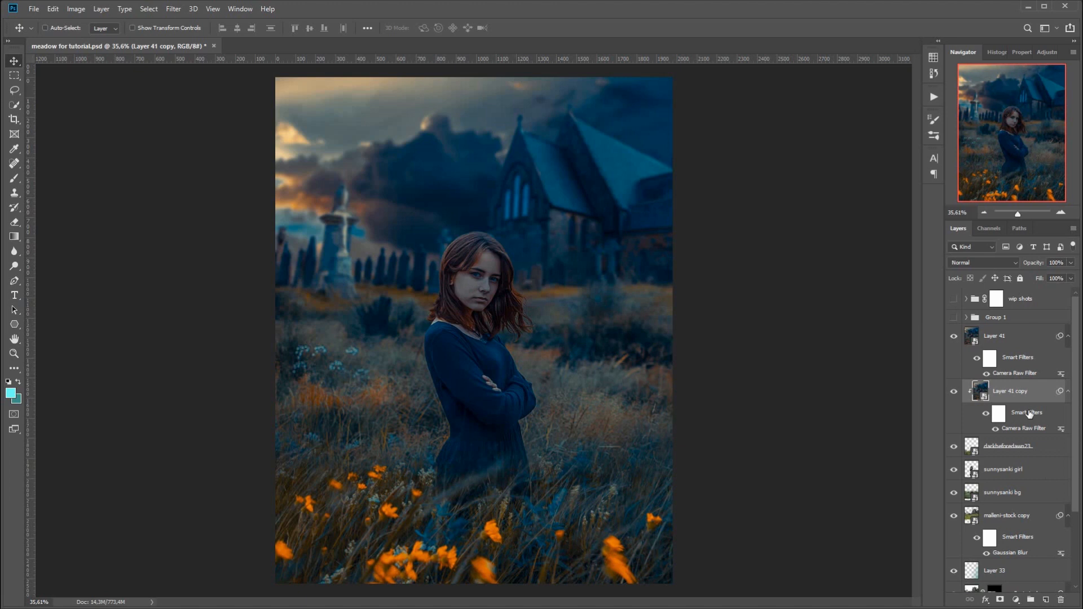
left_click(953, 393)
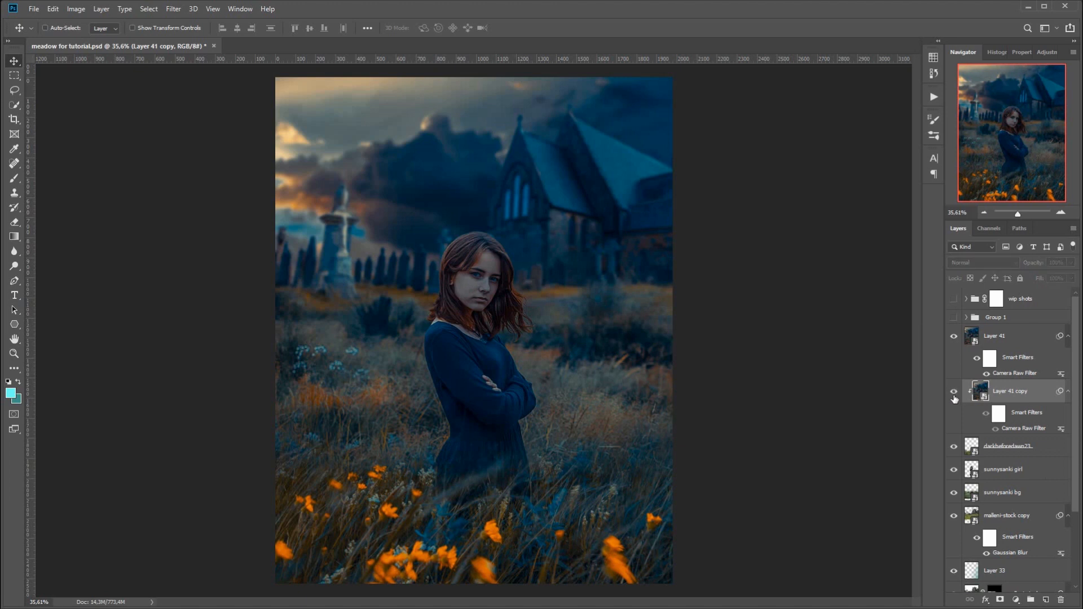
- Duplicate the clipped Layer 41 copy, place the duplicate directly above the sunnysanki girl layer and clip it to that layer
left_click(953, 336)
left_click(954, 336)
left_click_drag(1038, 396, 1045, 599)
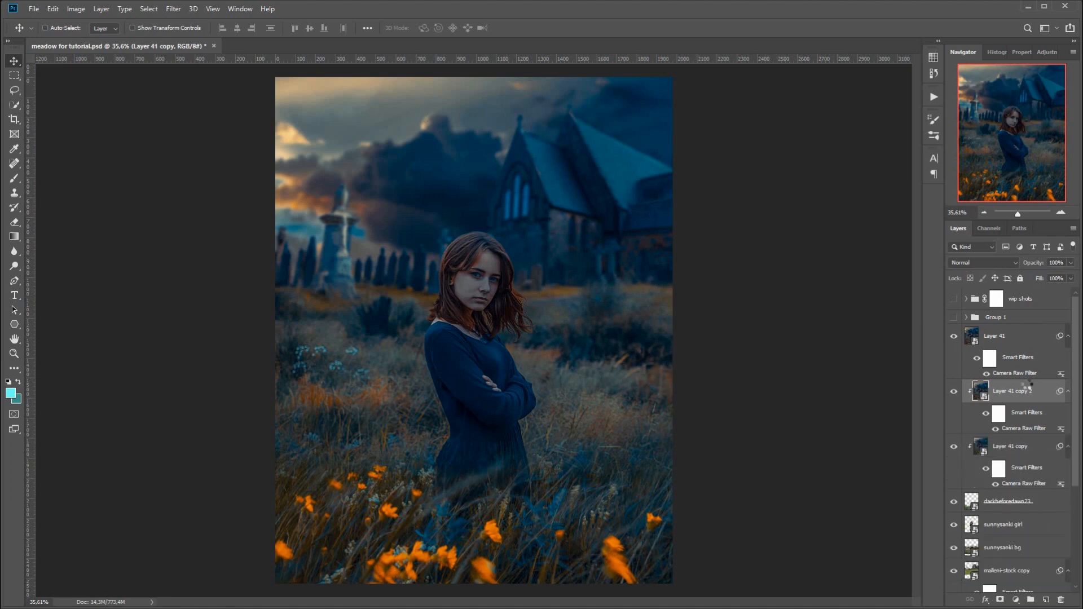
left_click_drag(1023, 393, 1015, 512)
left_click(981, 512, "alt")
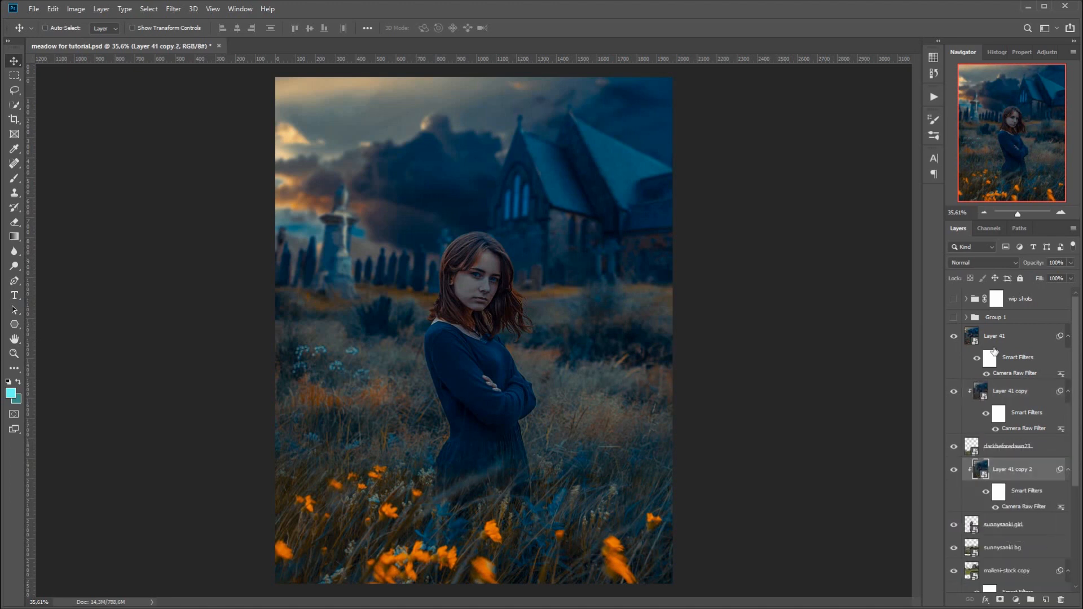
- Distribute Layer 41 and further duplicates directly above sunnysanki bg, both malleni-stock layers and the cloud_stock layer, clipping each to the layer below
left_click_drag(1015, 336, 1045, 599)
left_click(1018, 396, "shift")
left_click_drag(1018, 395, 1024, 589)
scroll(1040, 385, "down", 5)
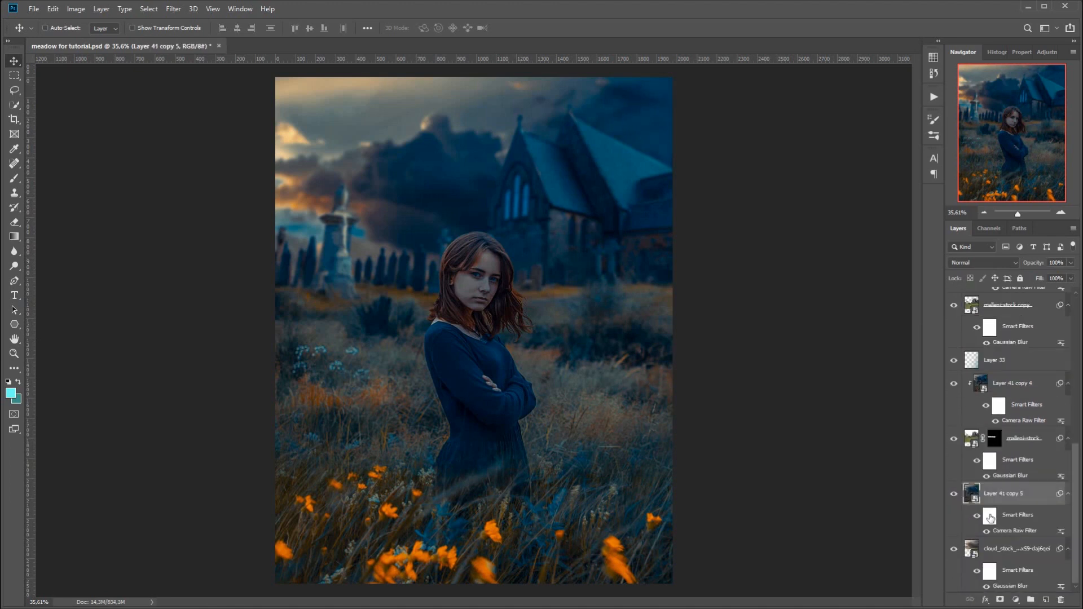
left_click(975, 540, "alt")
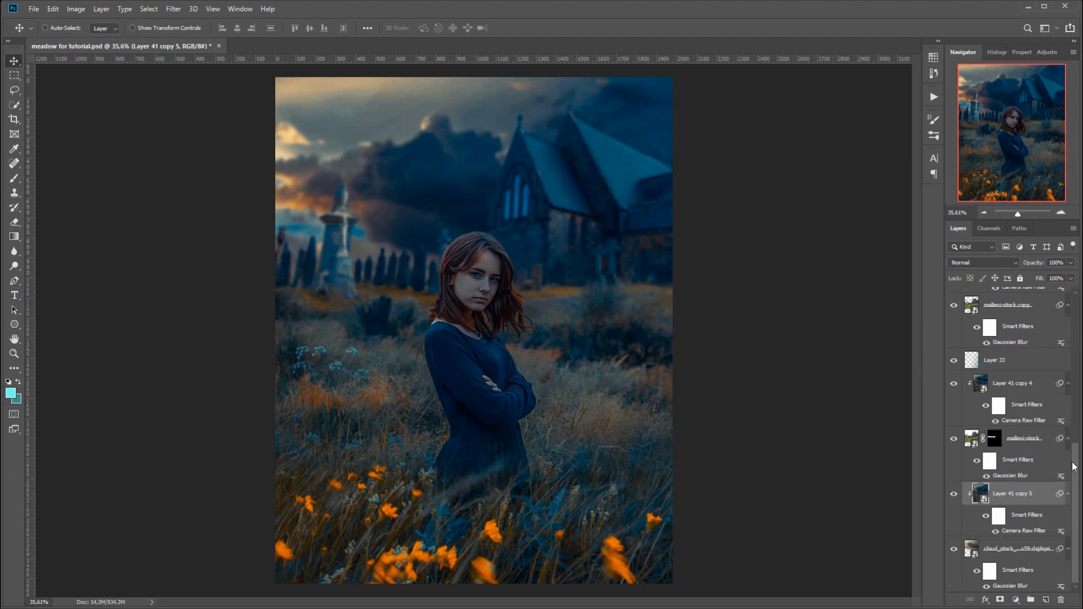
left_click_drag(1075, 468, 1074, 311)
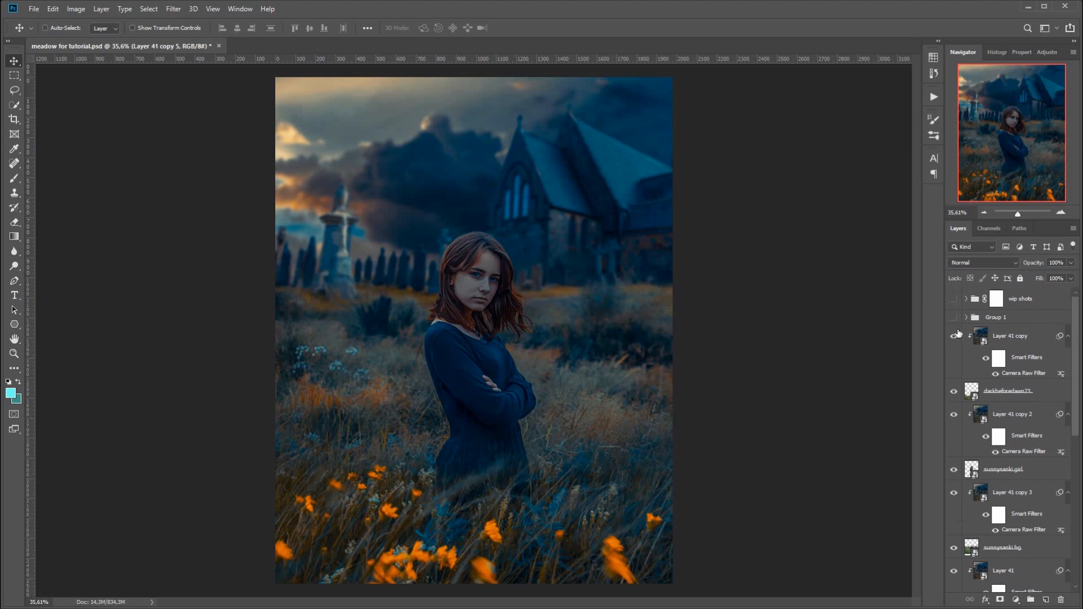
- Compare the clipped grades with an unclipped Layer 41 duplicate above the stack by toggling its visibility, and delete that duplicate
left_click_drag(1020, 339, 1046, 600)
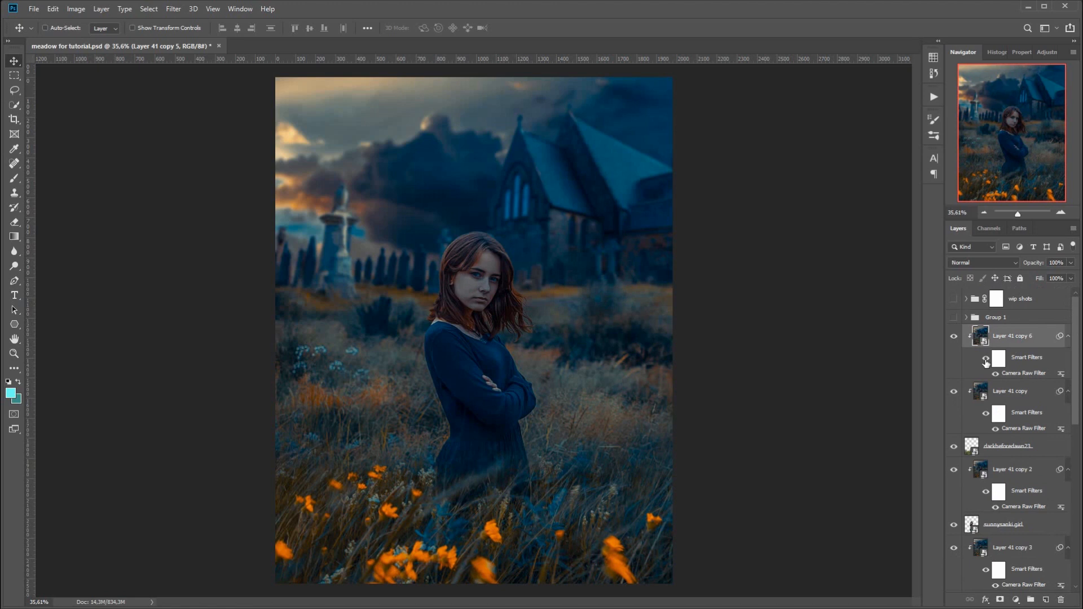
left_click(985, 378, "alt")
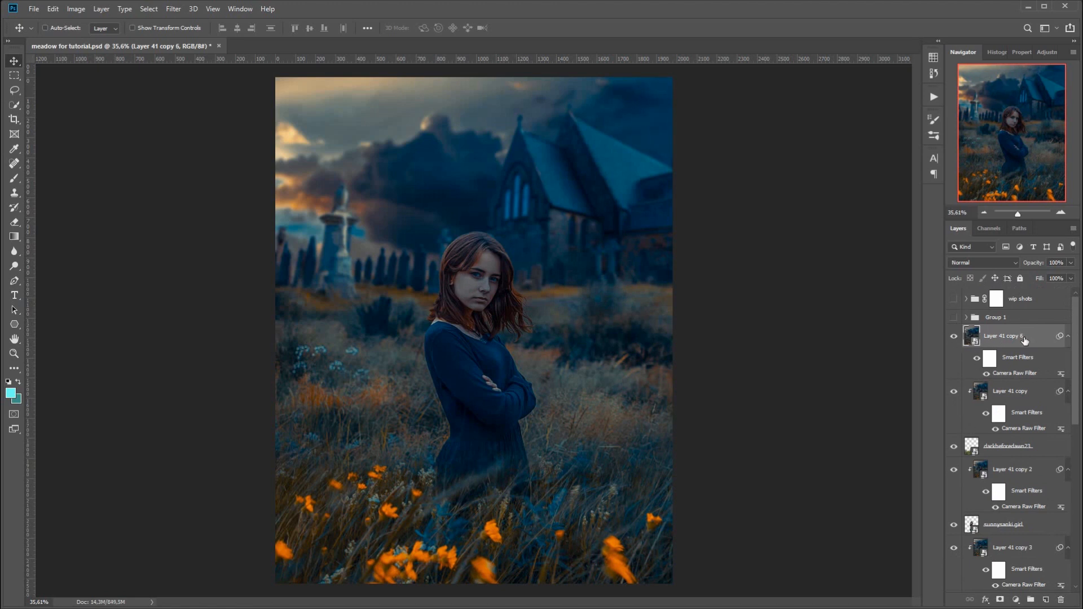
left_click(953, 337)
left_click(953, 336)
left_click_drag(976, 341, 980, 337)
left_click(953, 337)
left_click_drag(1075, 404, 1081, 574)
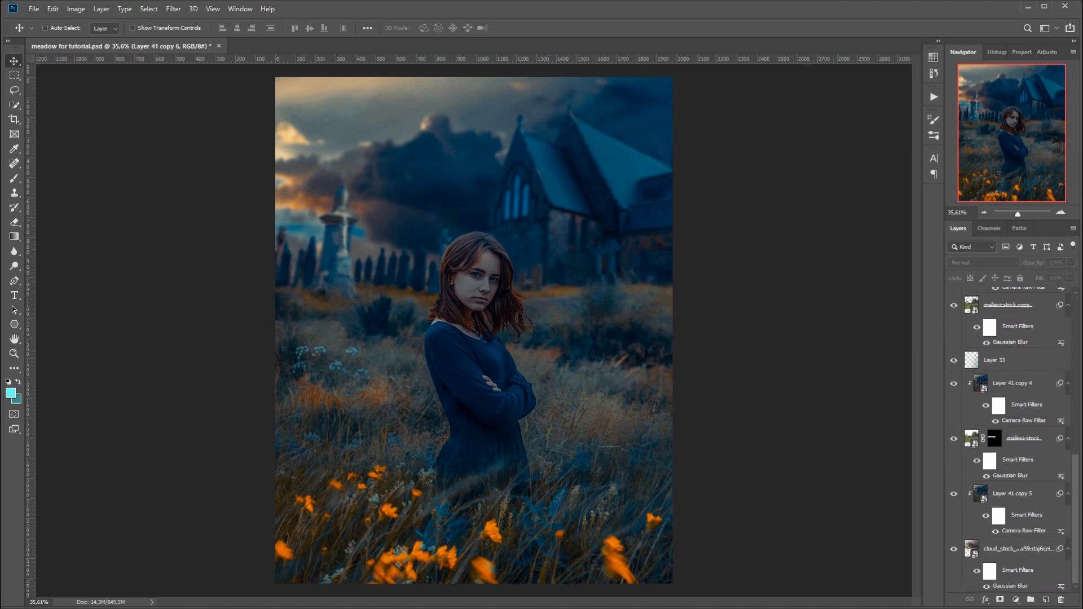
key("Delete")
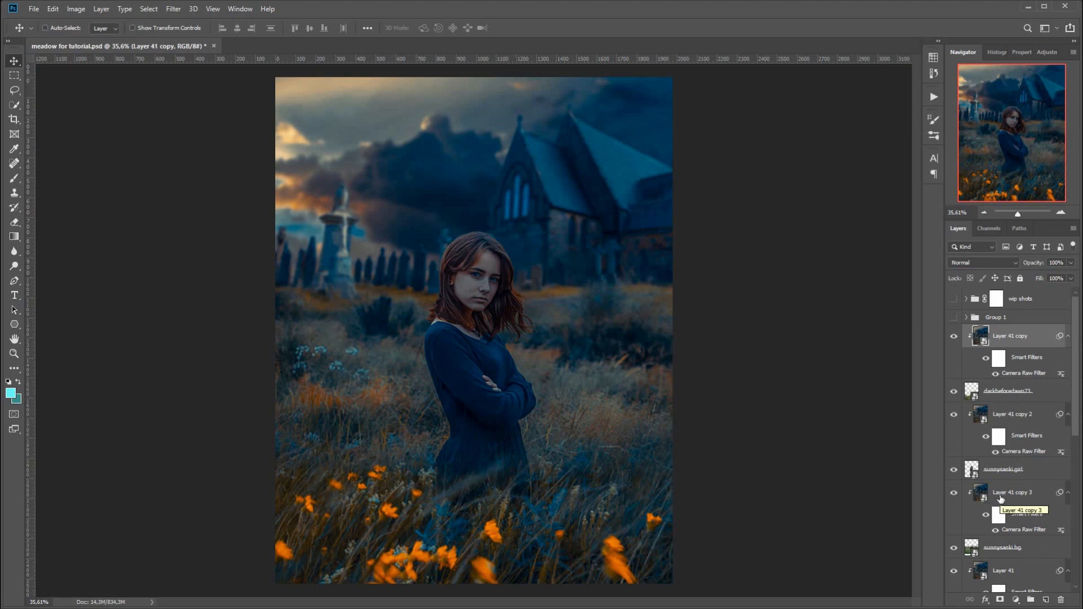
- Open the smart object contents of Layer 41 copy to examine the ungraded composite, and close them again
double_click(977, 337)
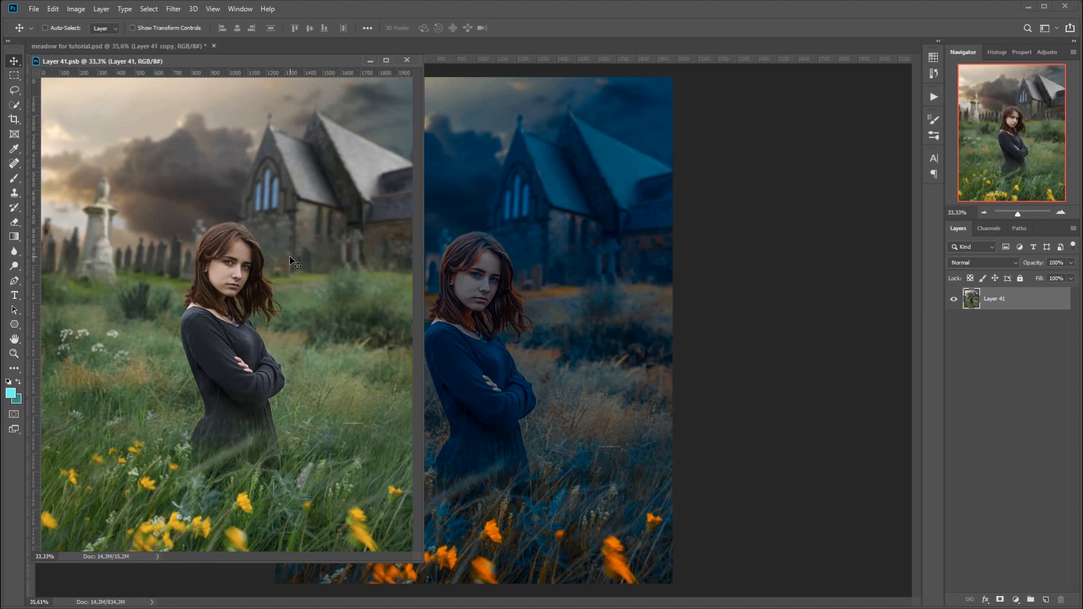
left_click(405, 61)
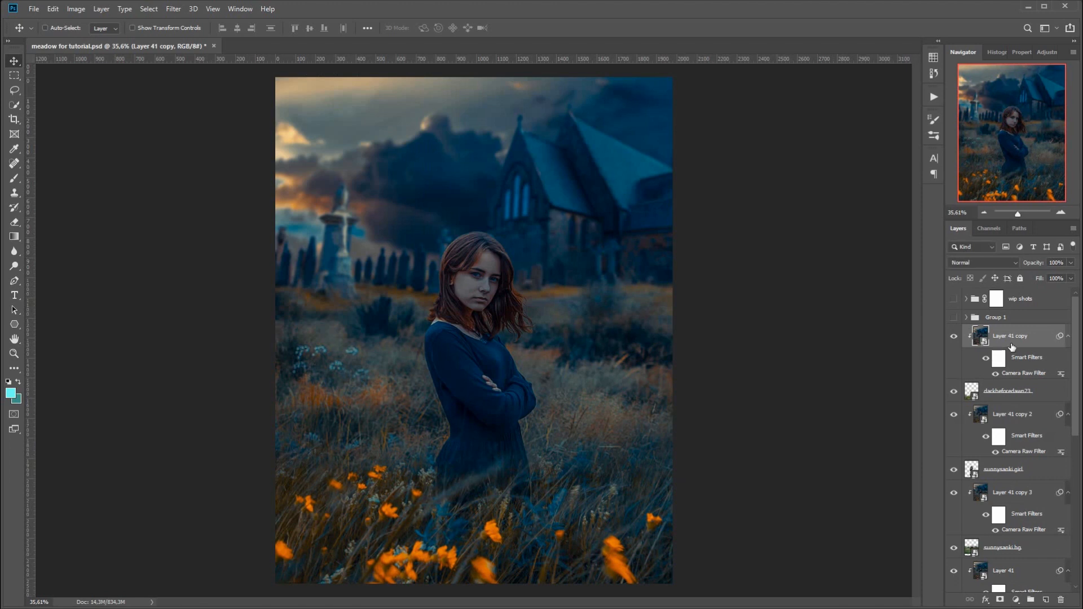
left_click(1015, 389)
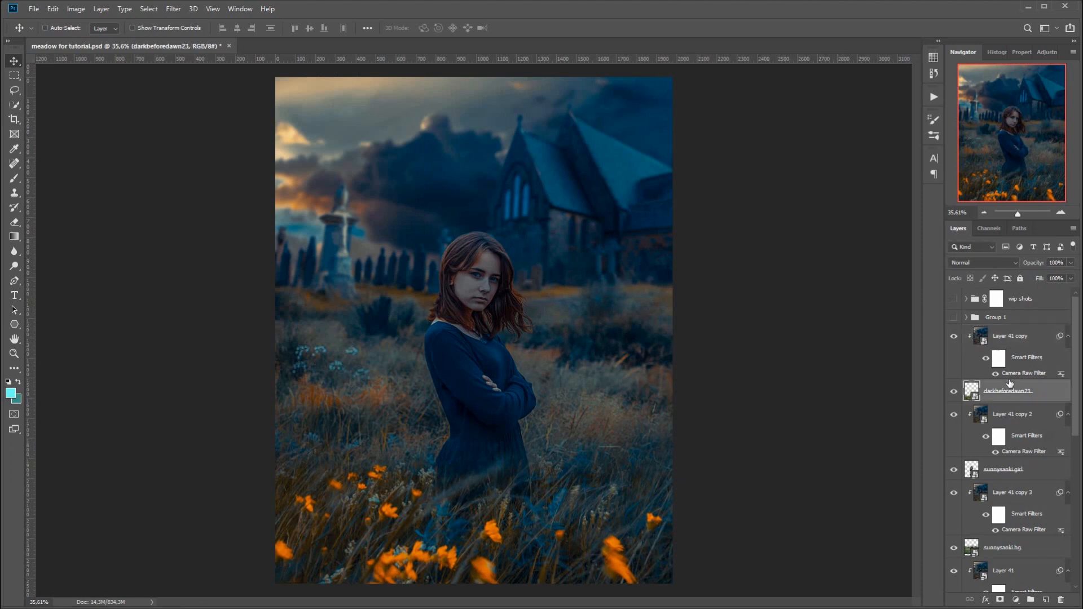
left_click(1001, 338)
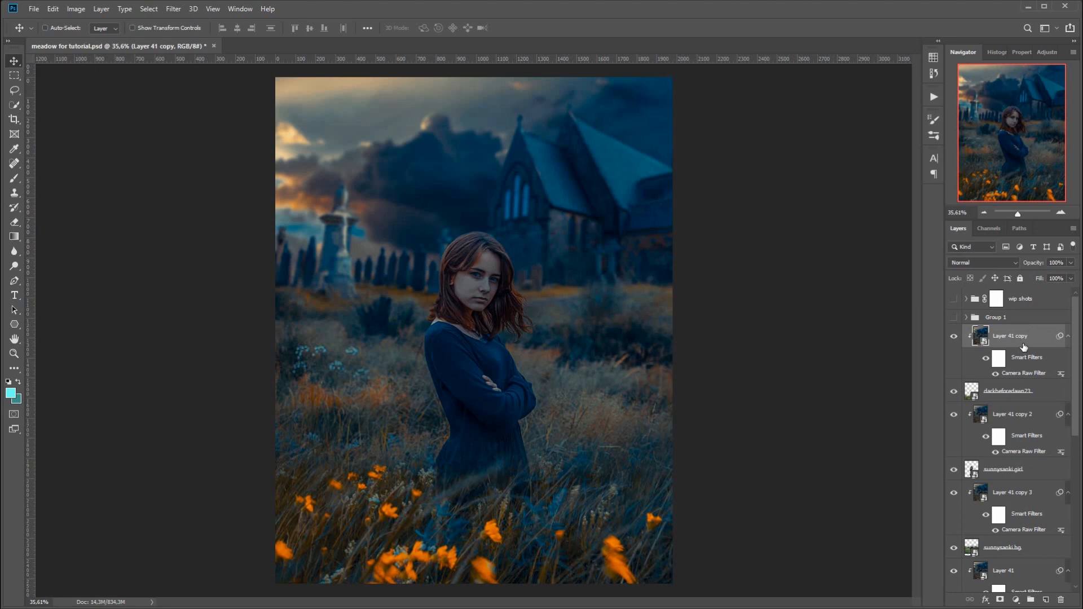
- Toggle Layer 41 copy to examine its grade on the darkbeforedawn23 grass, and inspect that grass layer's smart object contents
left_click(954, 338)
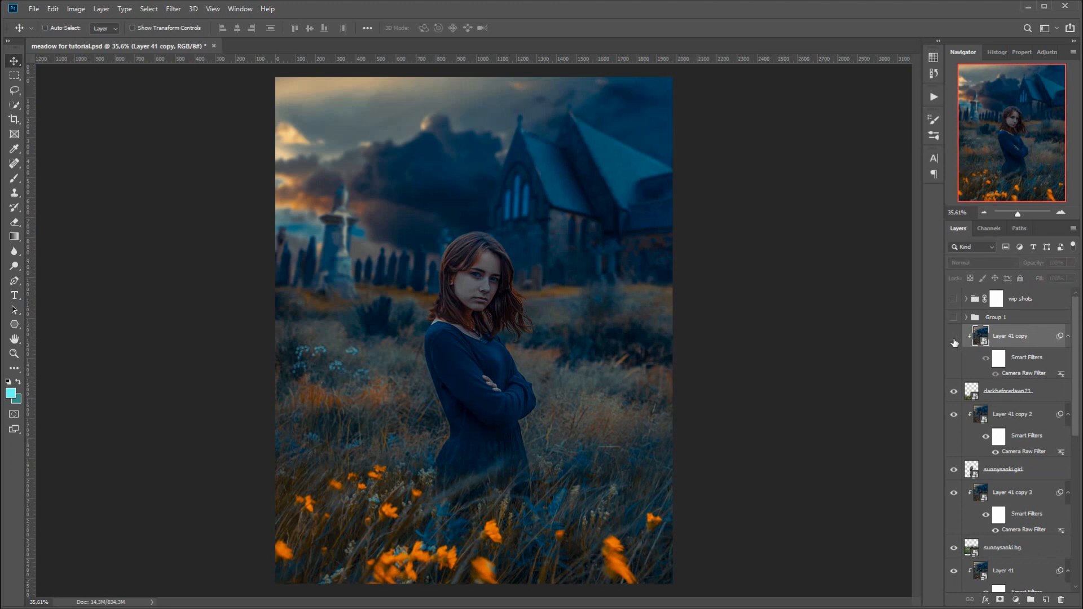
left_click(971, 390)
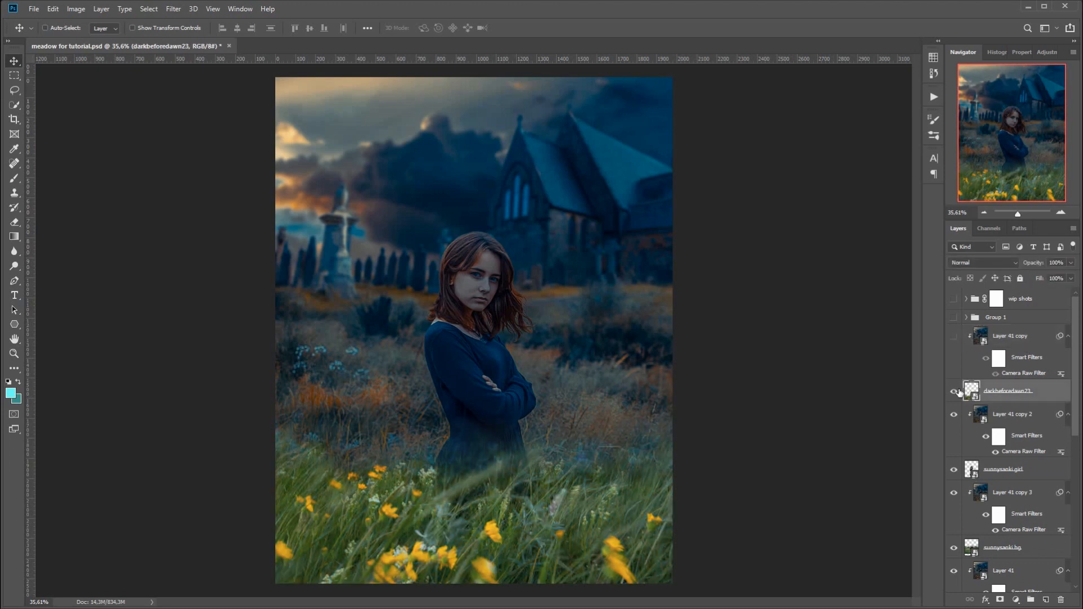
left_click(954, 337)
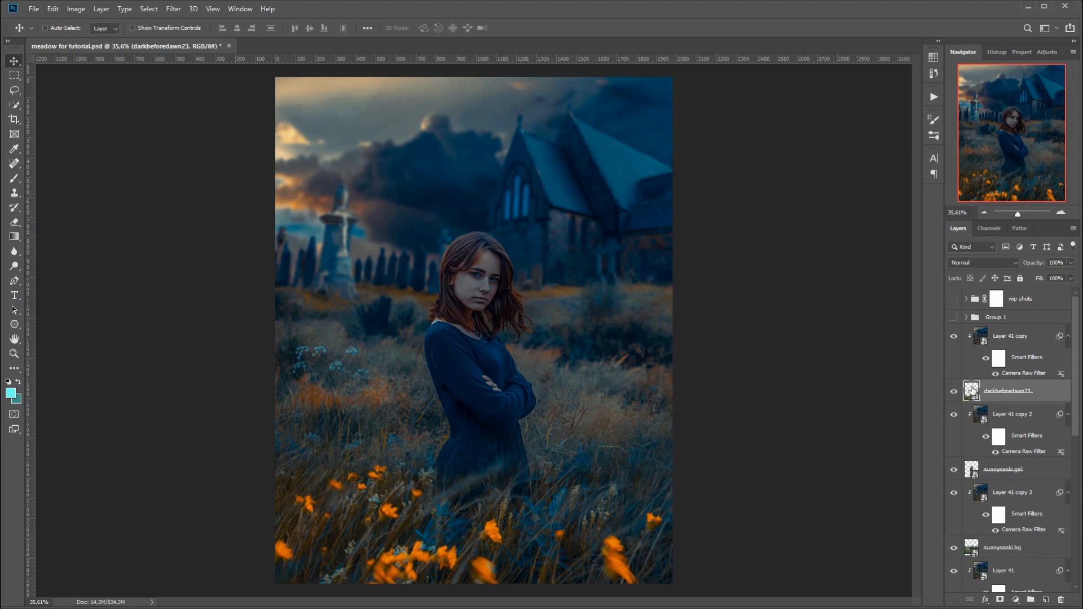
double_click(971, 389)
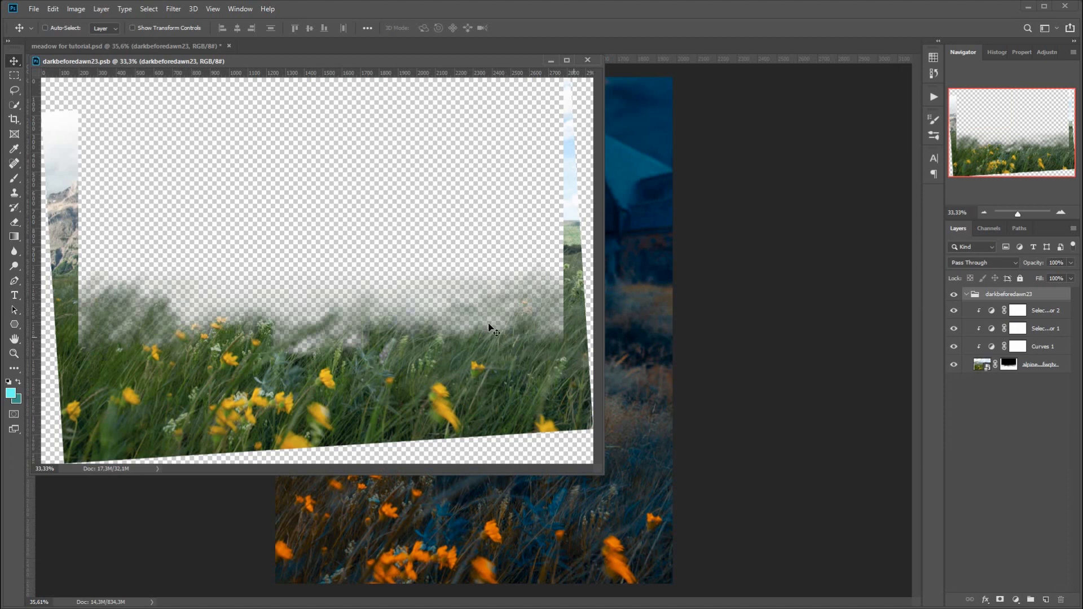
left_click(587, 59)
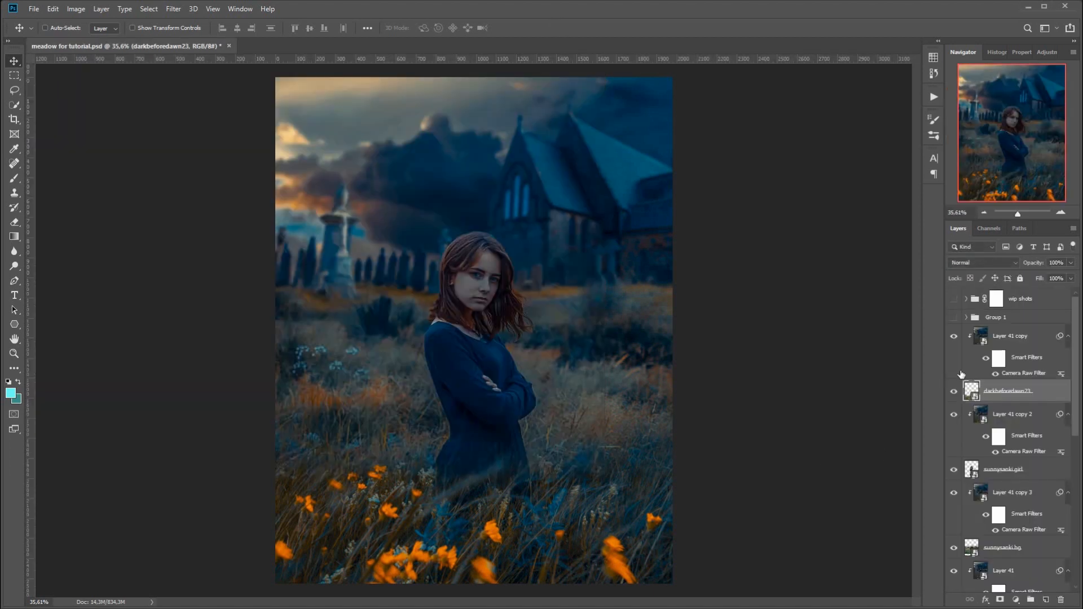
left_click(997, 336)
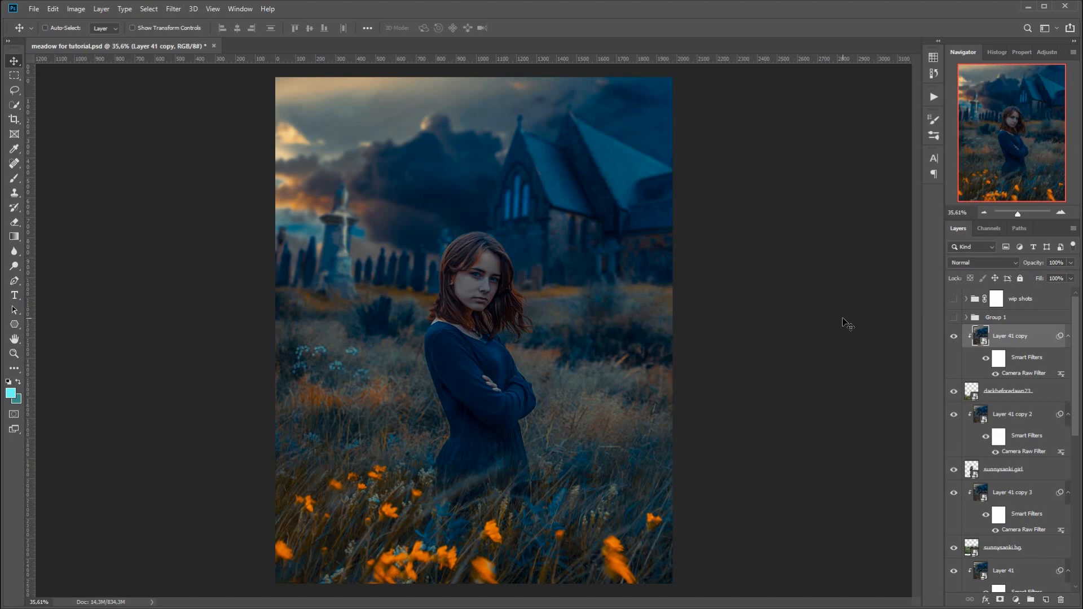
- Group the sunnysanki girl layer with its clipped grade and try placing a duplicate of the group beside the original girl
left_click(1026, 476)
left_click(1023, 415, "ctrl")
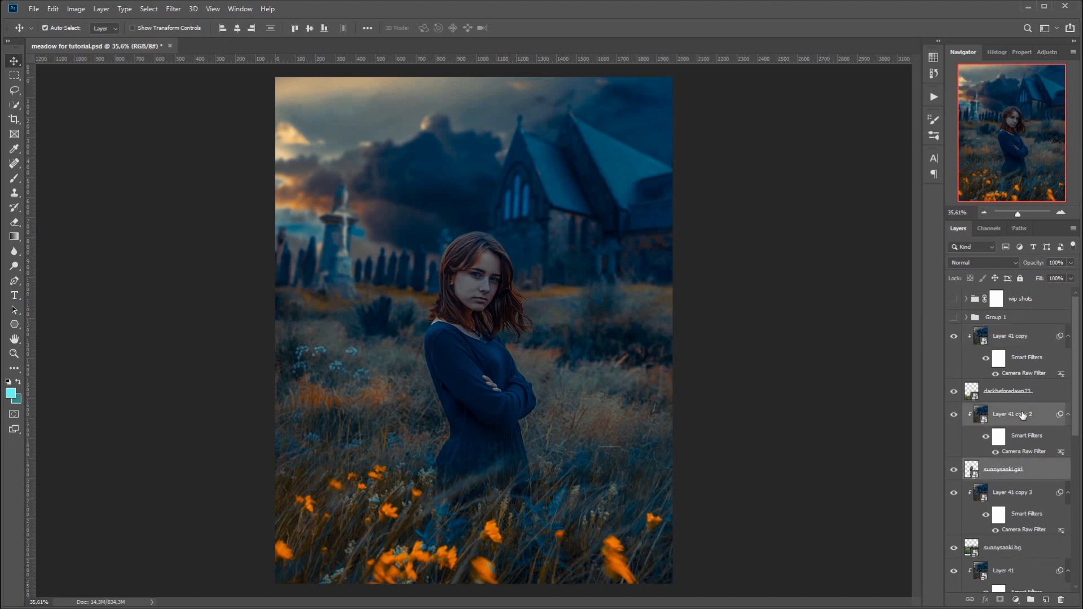
key("ctrl+g")
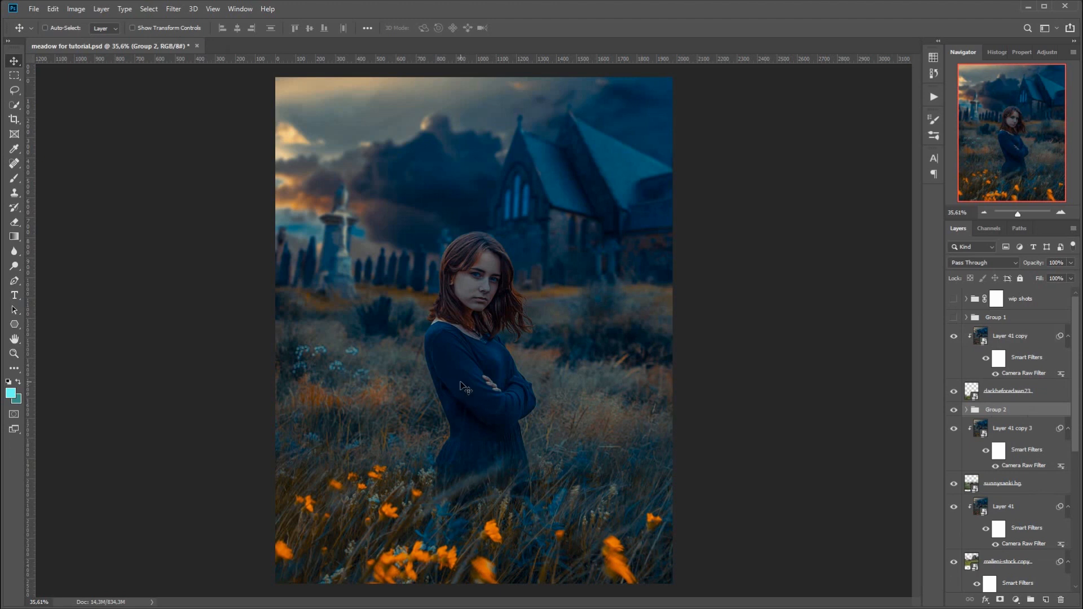
left_click_drag(512, 382, 371, 462)
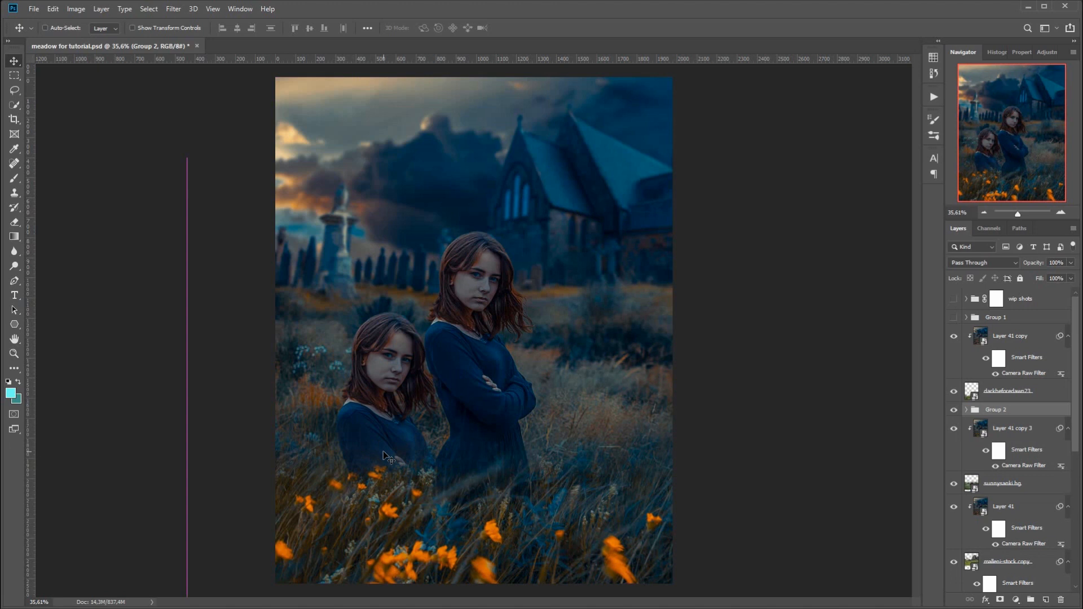
left_click_drag(440, 305, 480, 359)
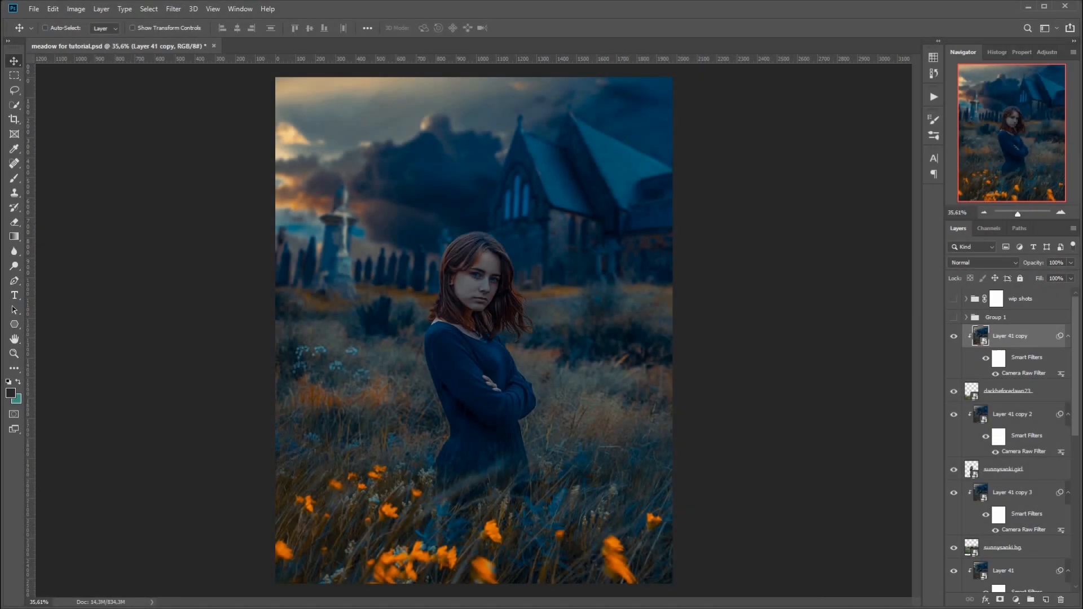
- Open the Camera Raw filter settings of Layer 41 copy and show the saved presets
double_click(1038, 374)
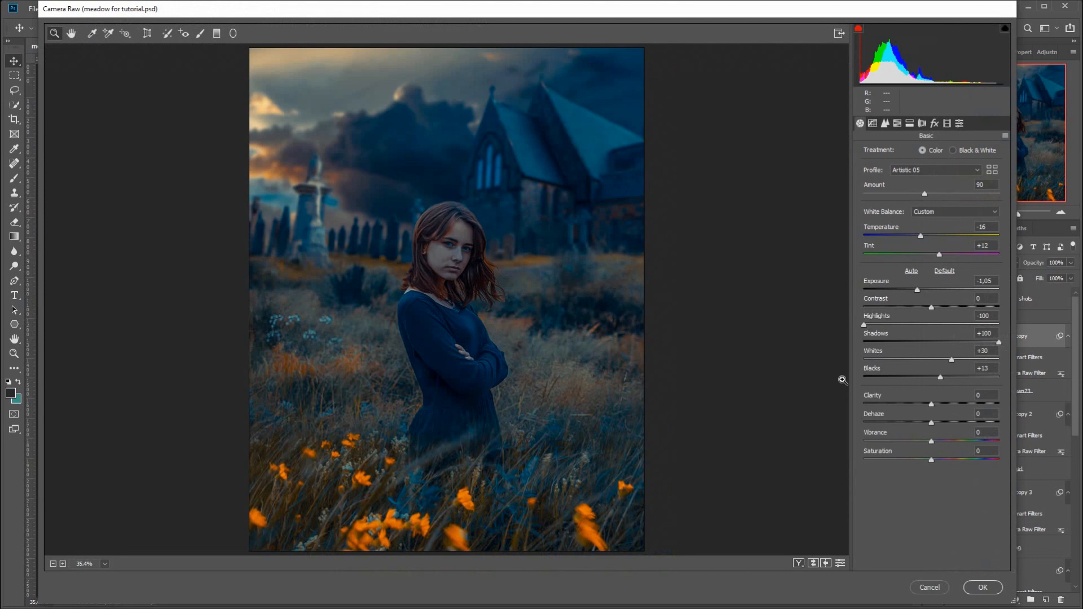
left_click(946, 124)
left_click(960, 123)
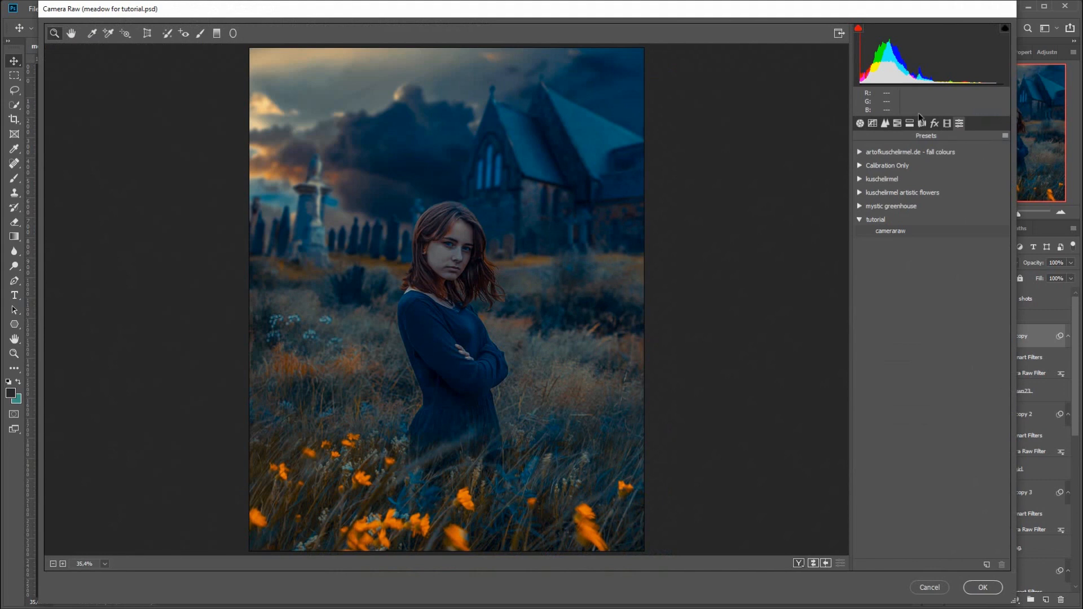
- Try to save all Camera Raw settings of the grade as an .xmp settings file
left_click(1006, 136)
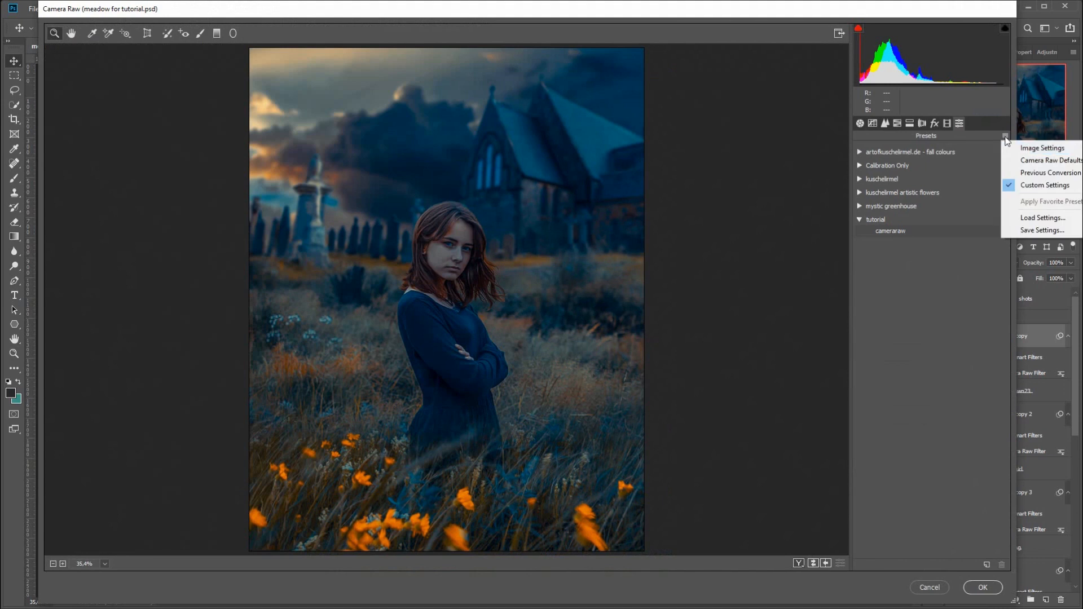
left_click(1018, 230)
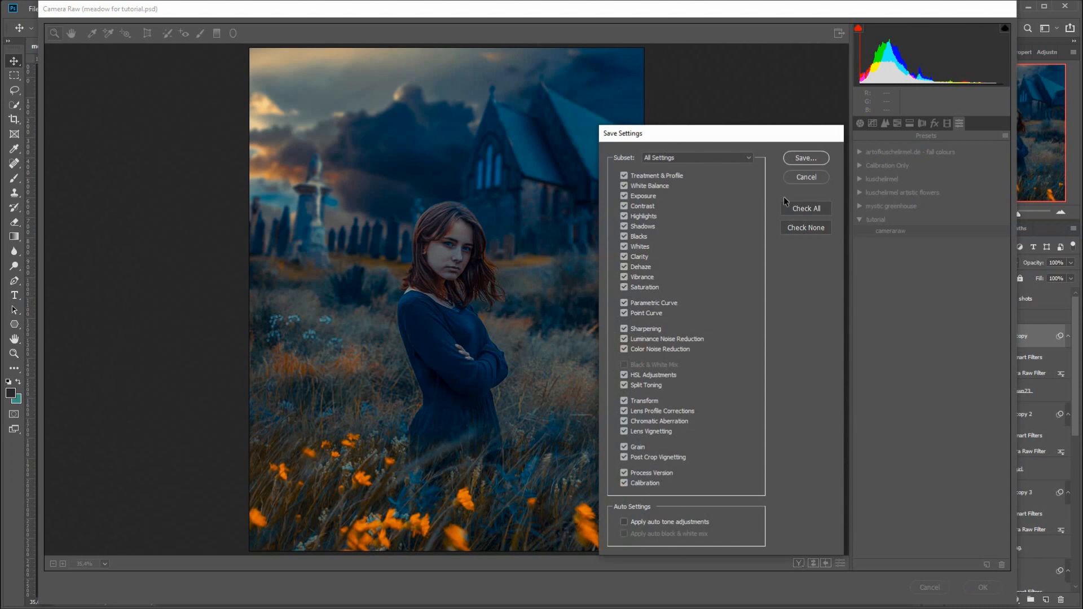
left_click(811, 160)
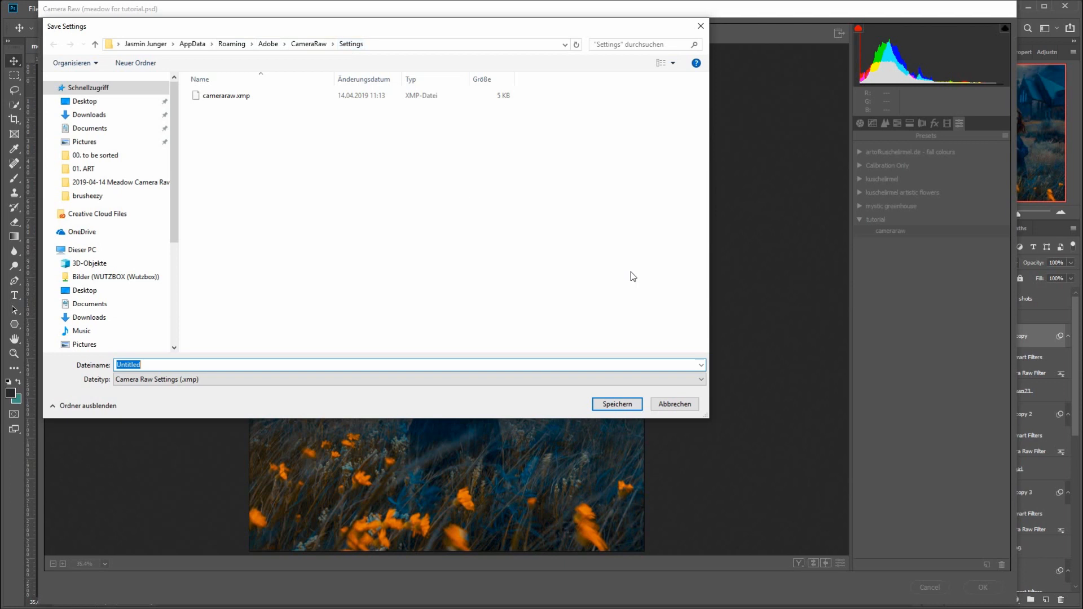
left_click(678, 408)
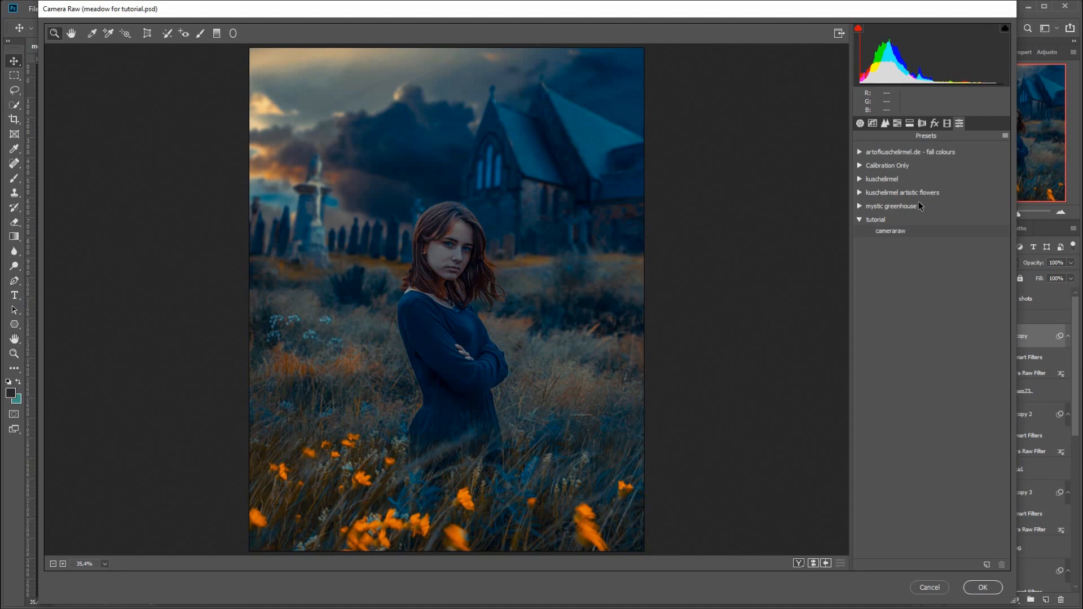
- Expand the "artofkuschelirmel.de - fall colours" preset group to preview its presets on the image, and collapse it again
left_click(884, 153)
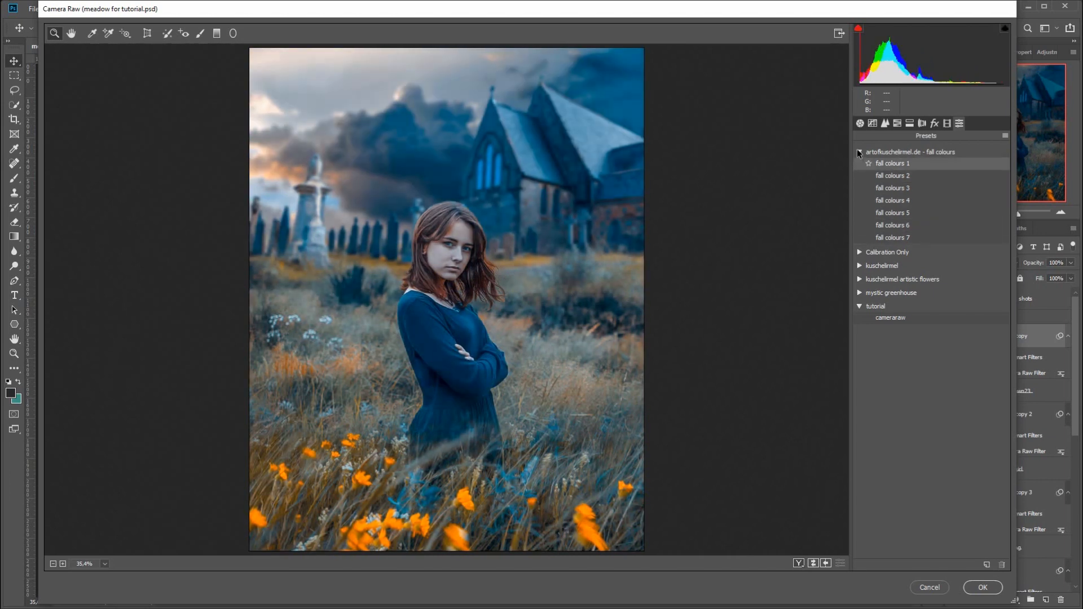
left_click(859, 152)
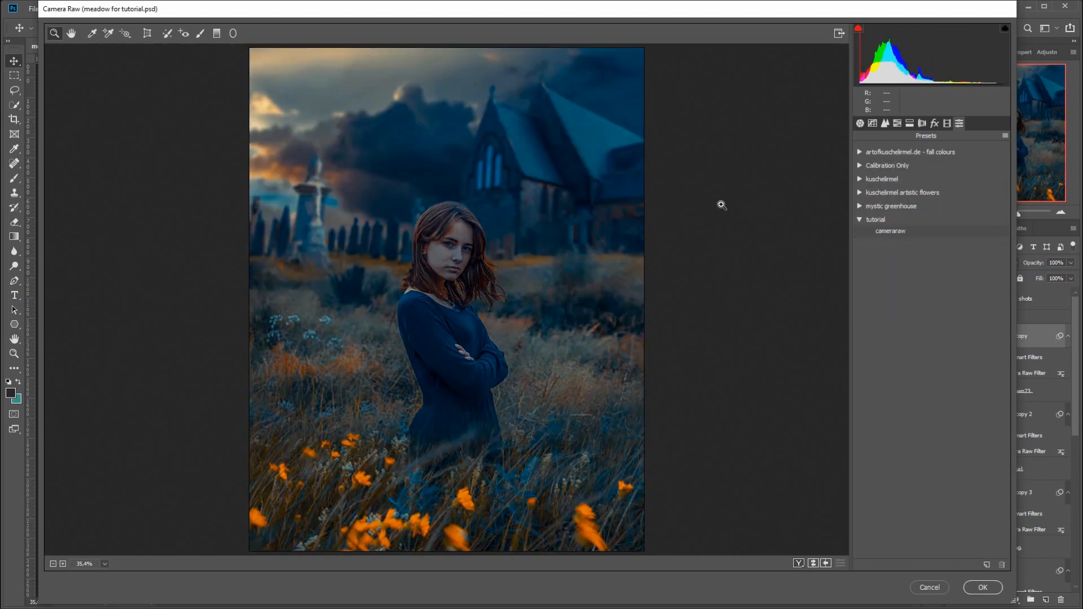